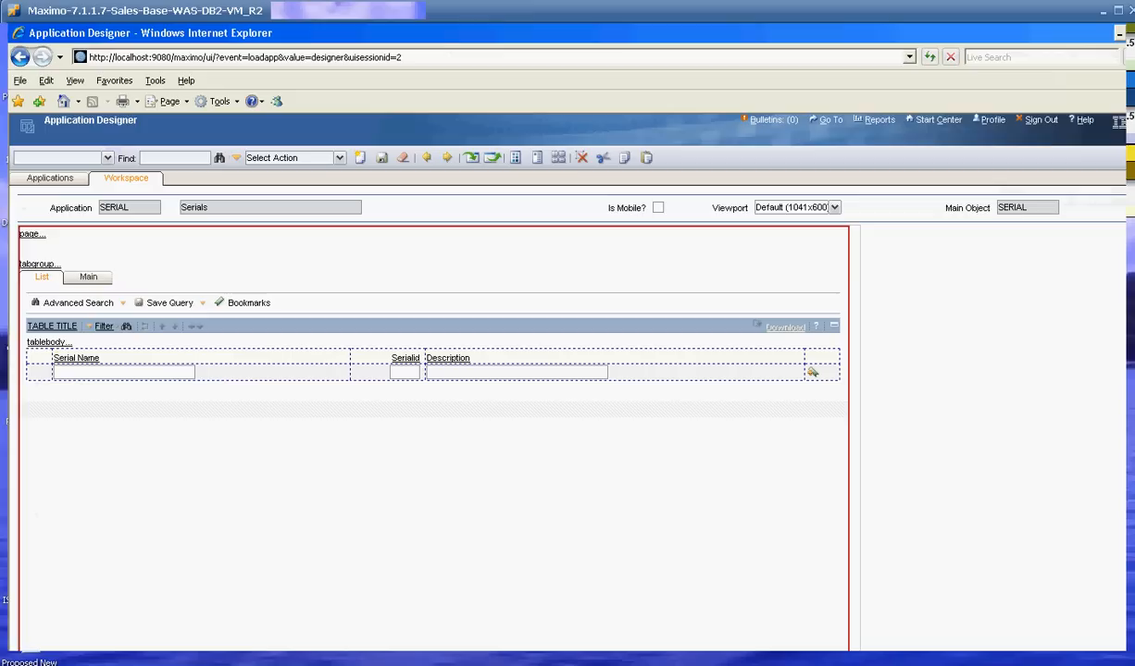
Maximize the remote console window and review the dialogs defined in the SERIAL application.
left_click(1118, 11)
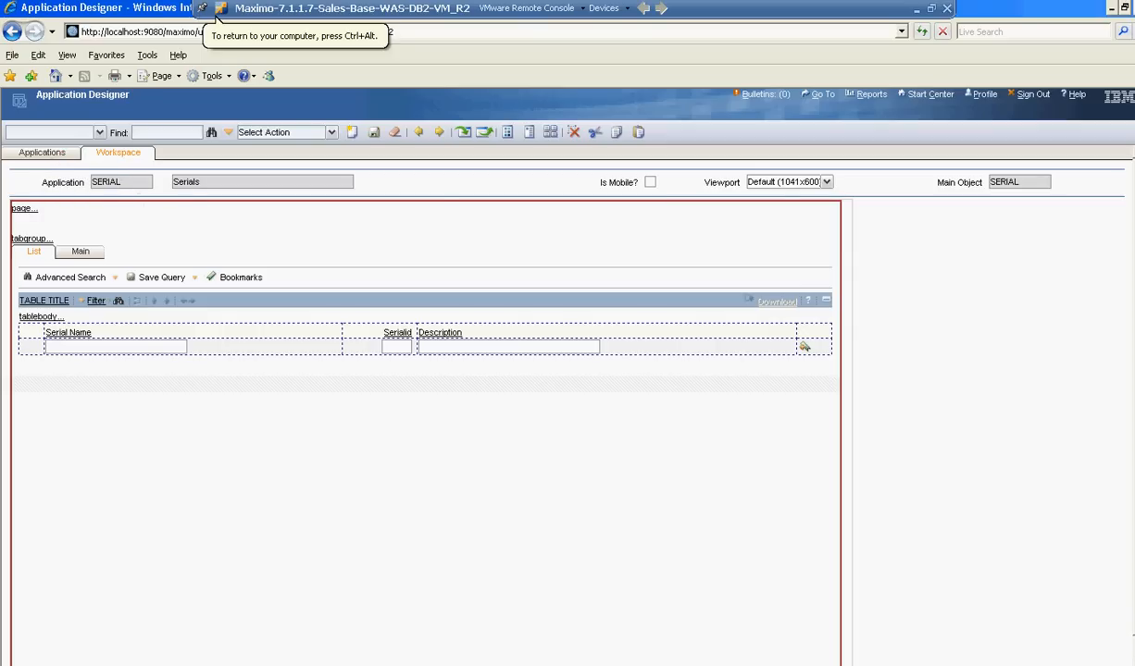
left_click(548, 134)
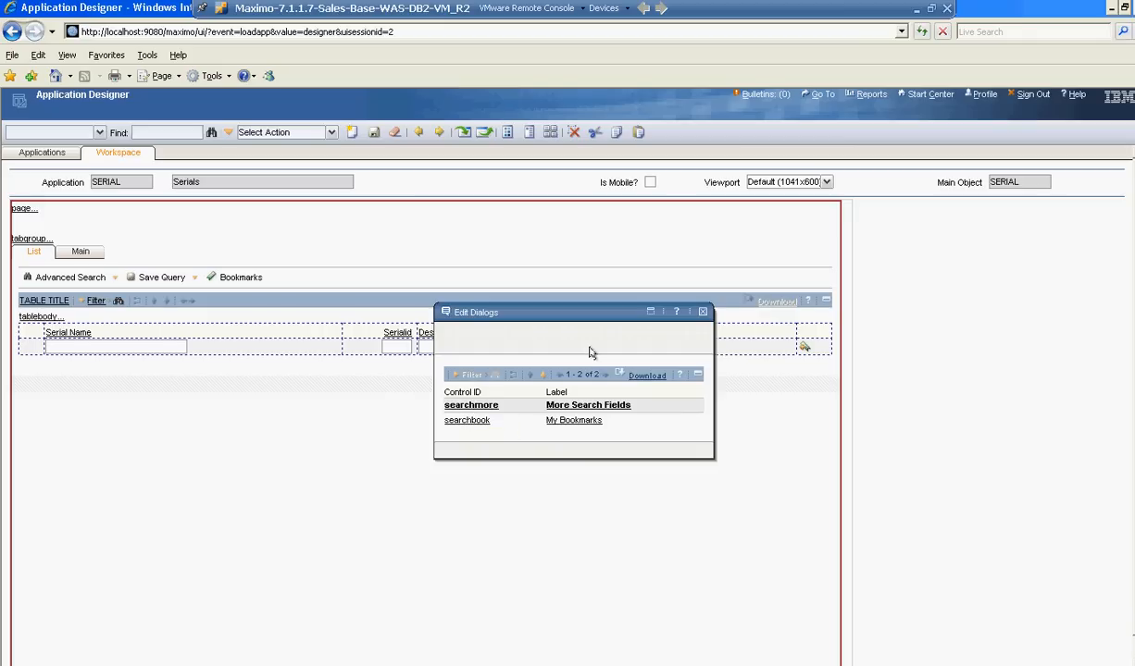
left_click(702, 313)
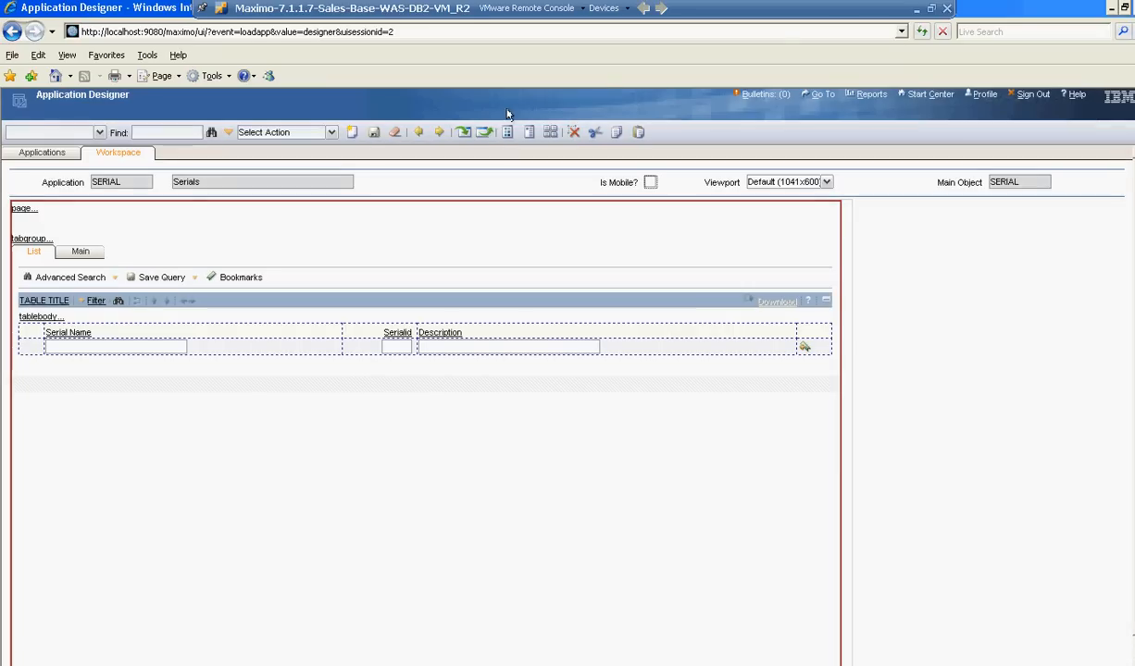
Review the details of the SERDIAGBOX signature option in the application's signature options.
left_click(331, 132)
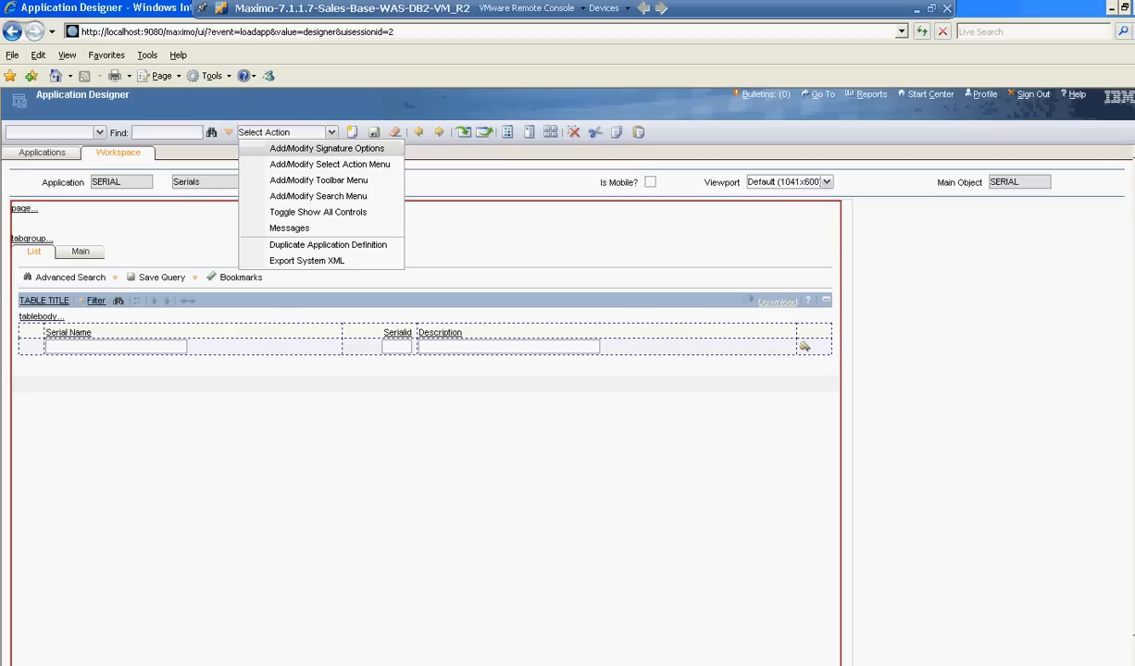
left_click(332, 148)
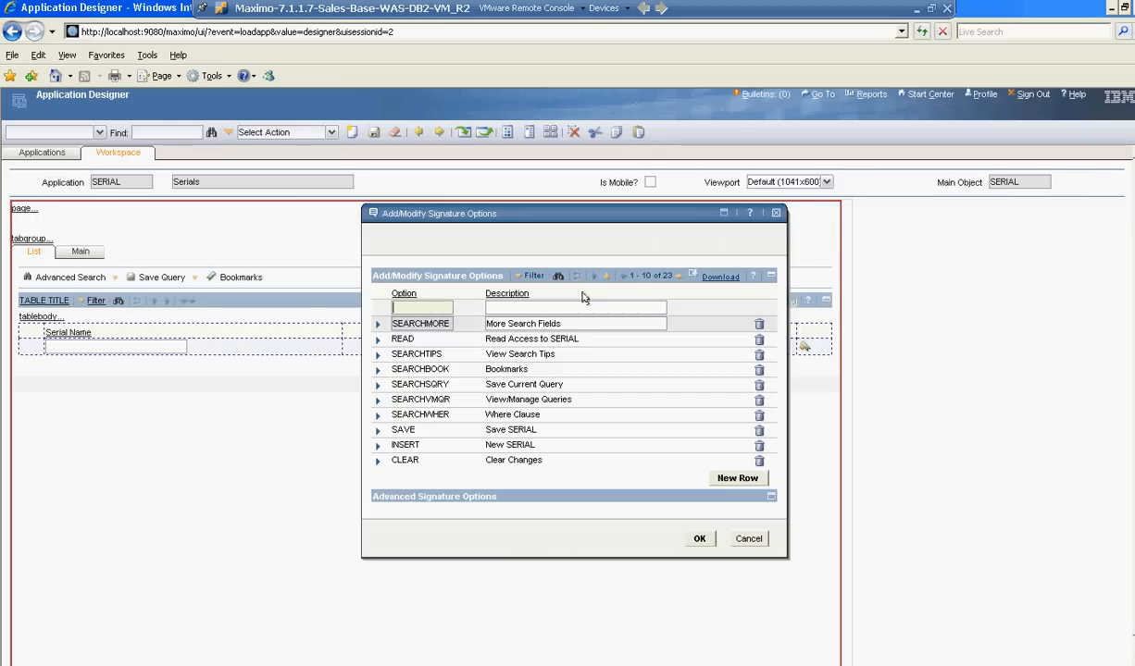
left_click(678, 278)
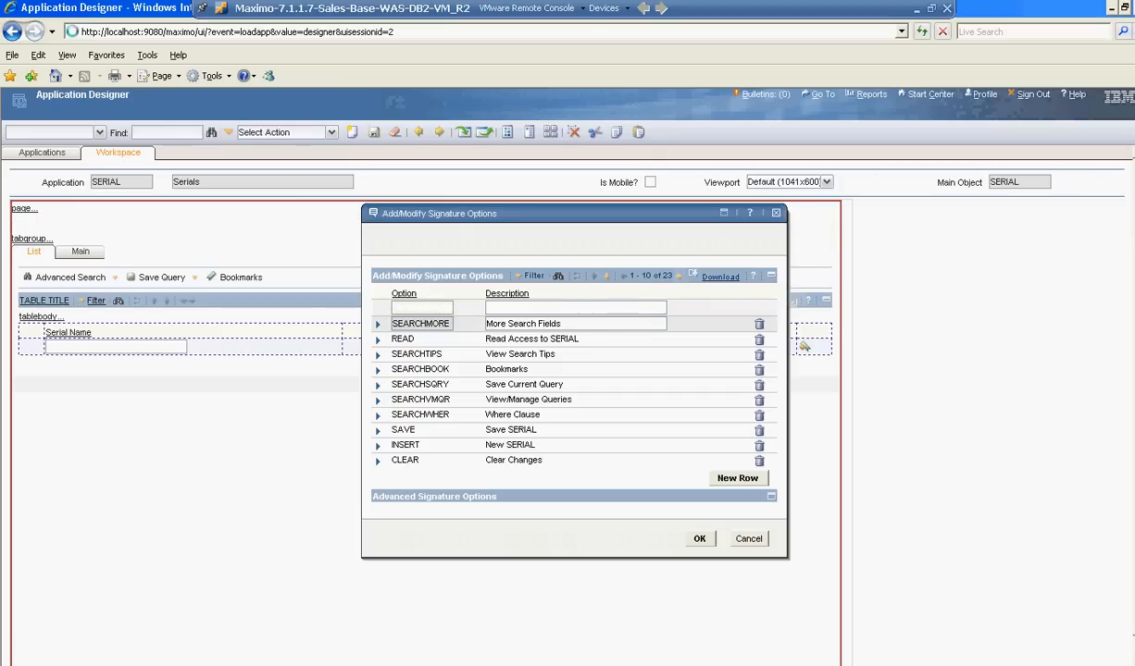
left_click(681, 278)
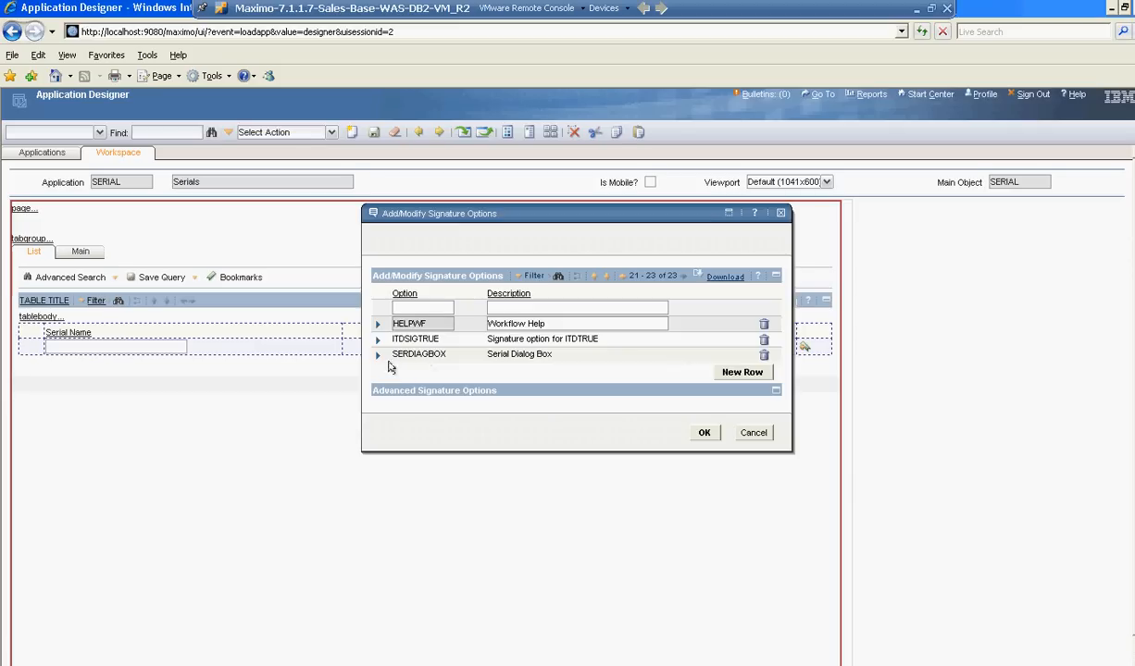
left_click(377, 356)
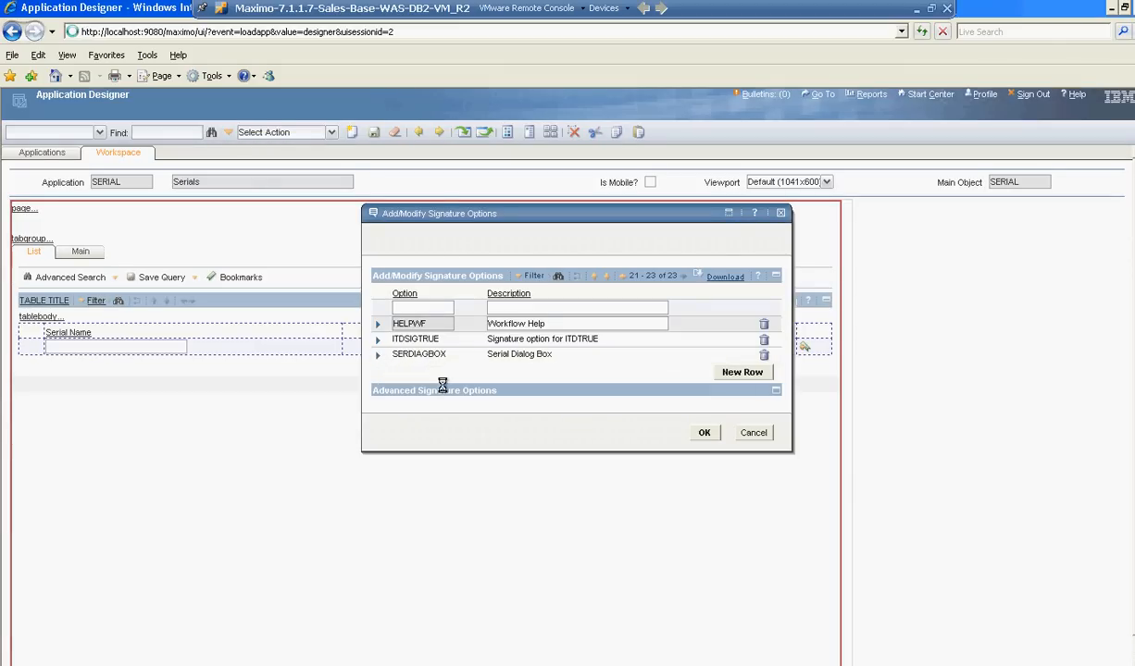
triple_click(535, 393)
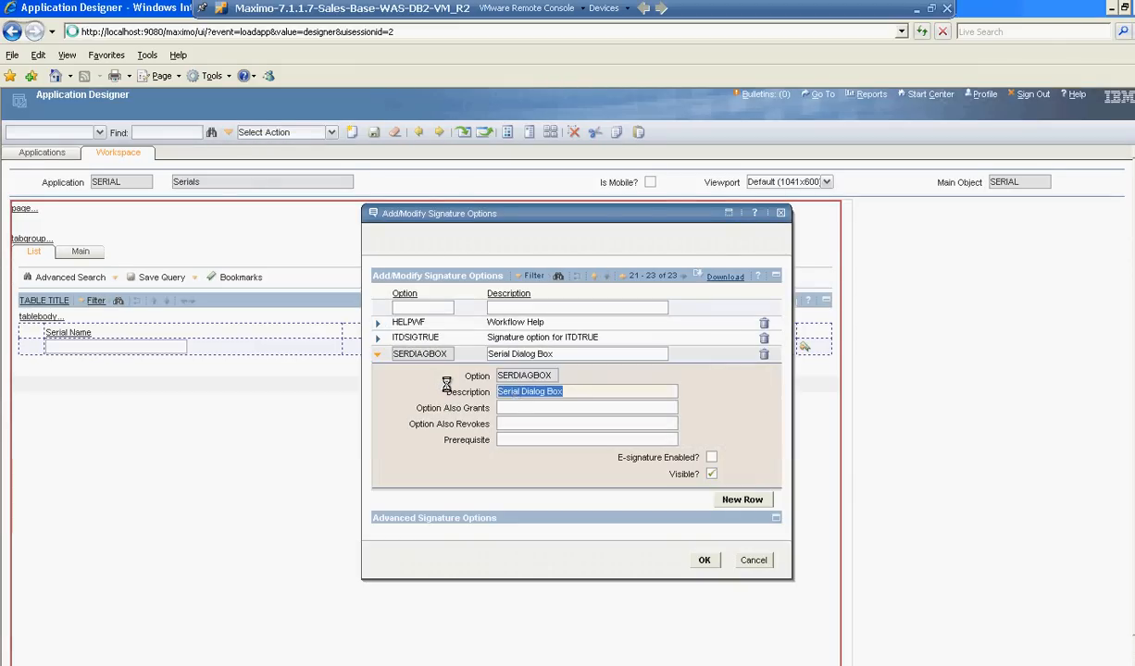
left_click(572, 396)
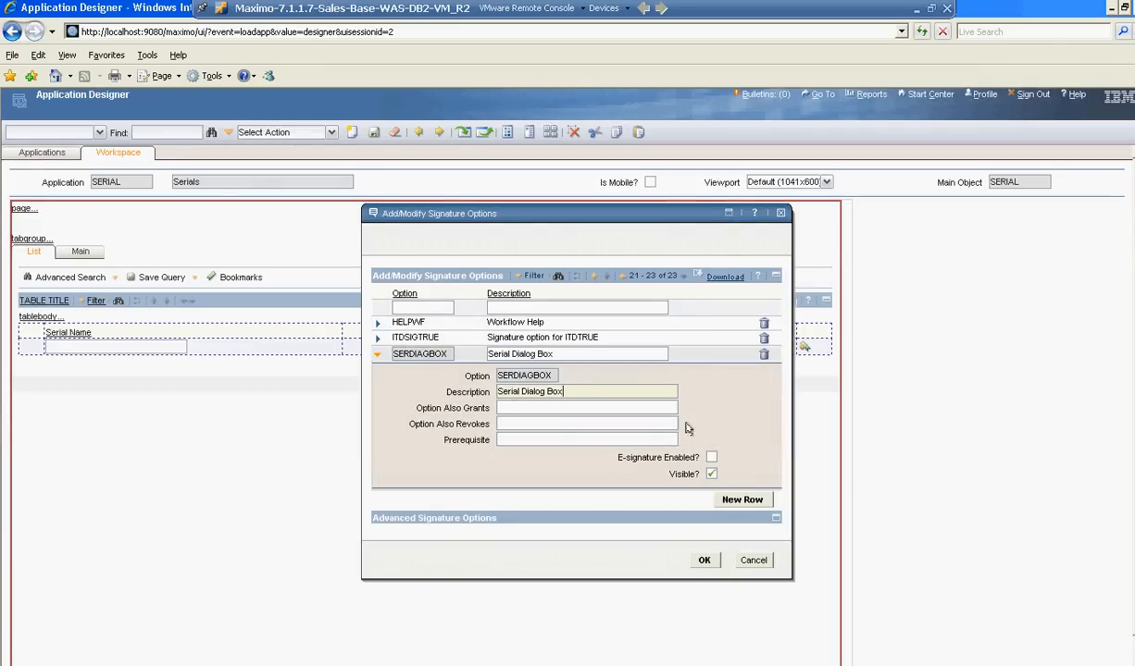
left_click(704, 561)
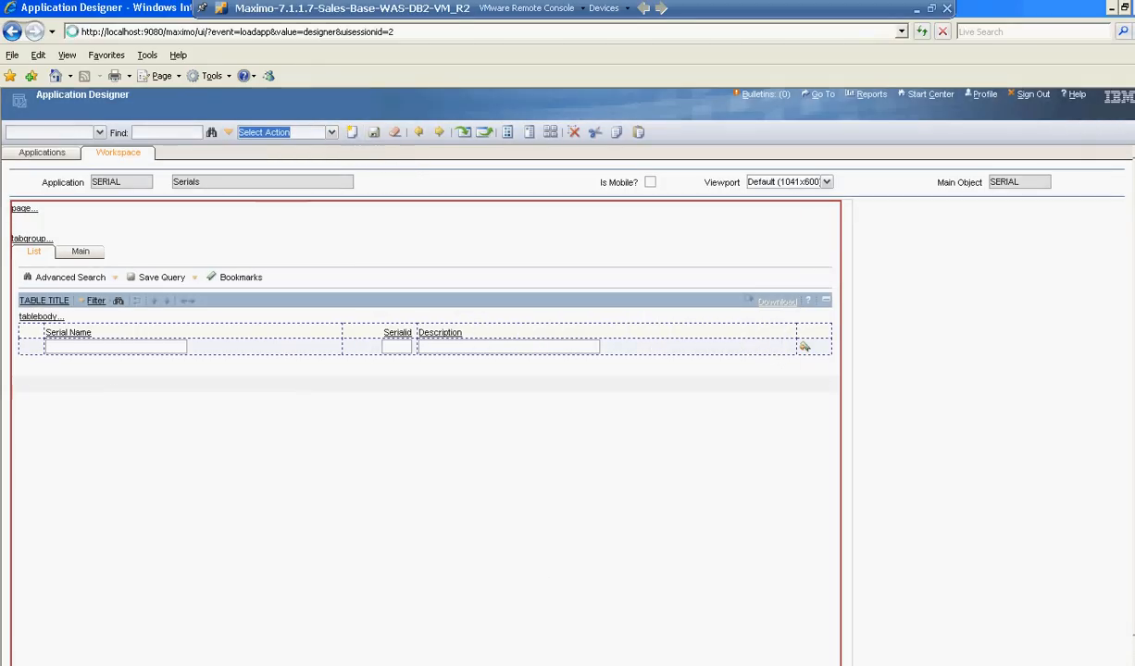
Set the SERDIAGBOX toolbar menu entry's Tabs value to MAIN and save the application definition.
left_click(331, 132)
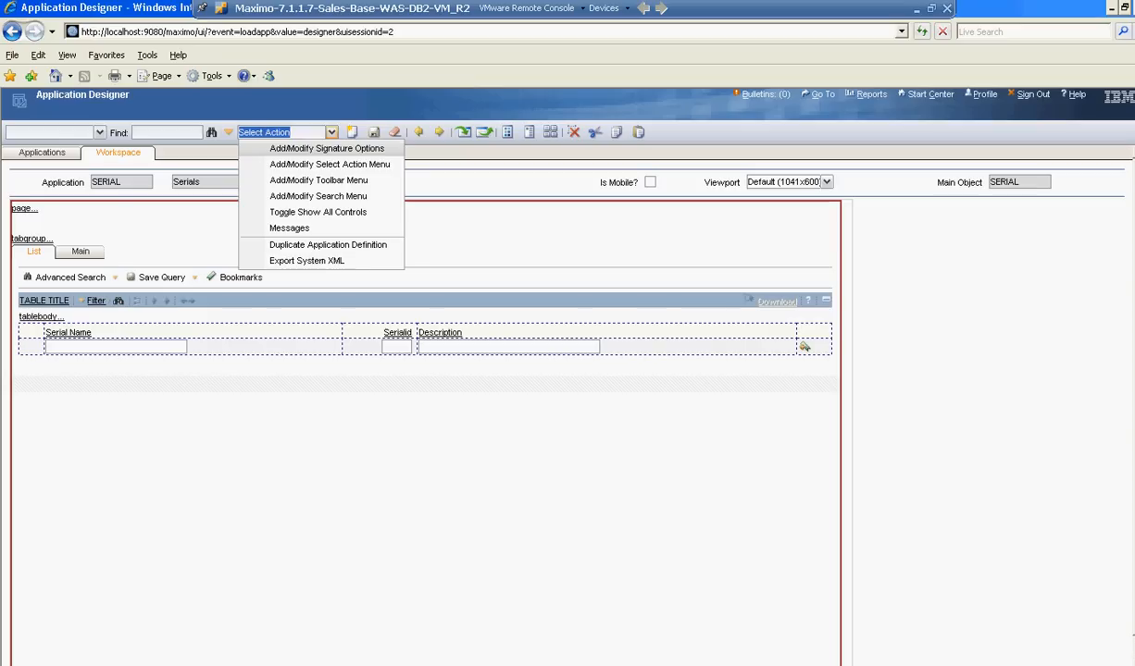
left_click(324, 180)
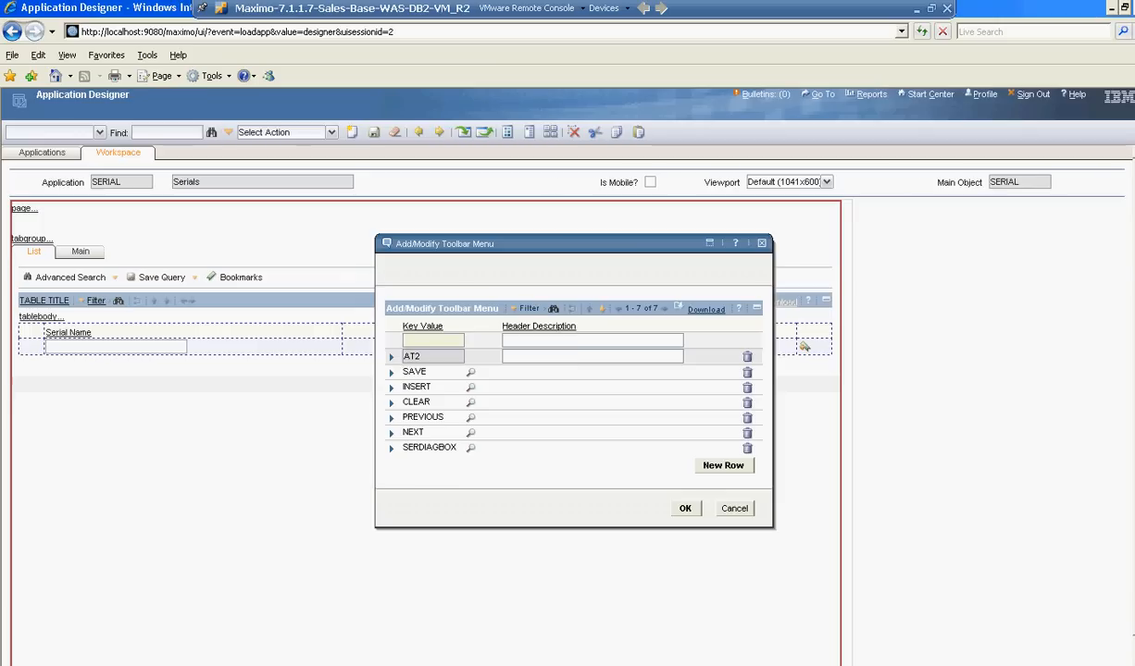
left_click(391, 447)
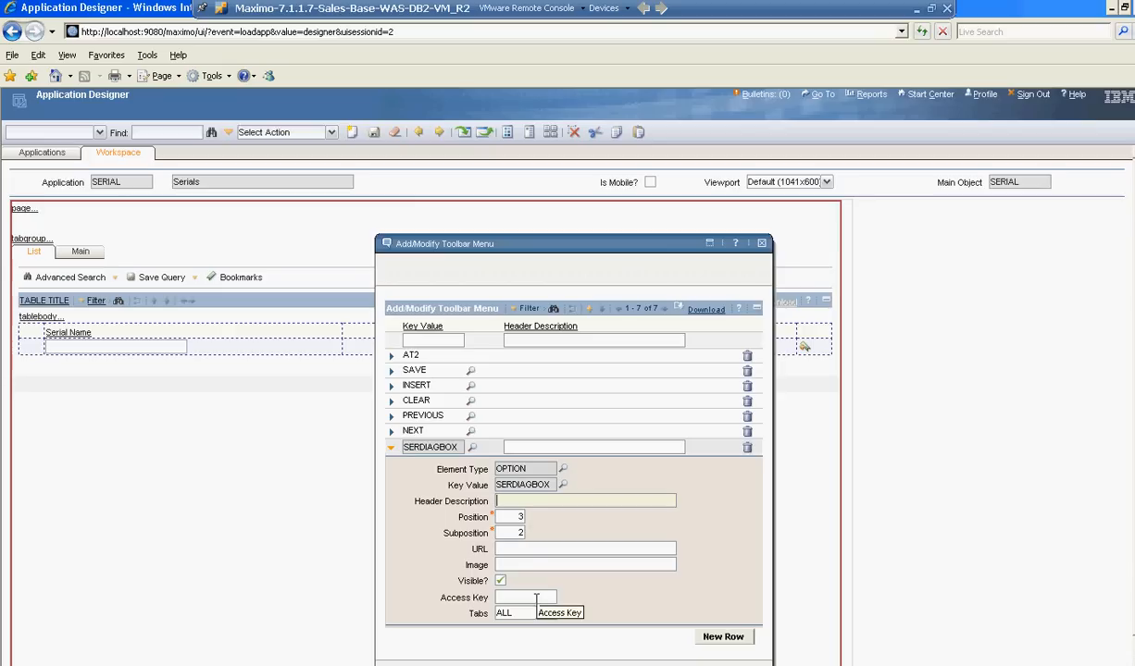
left_click(562, 614)
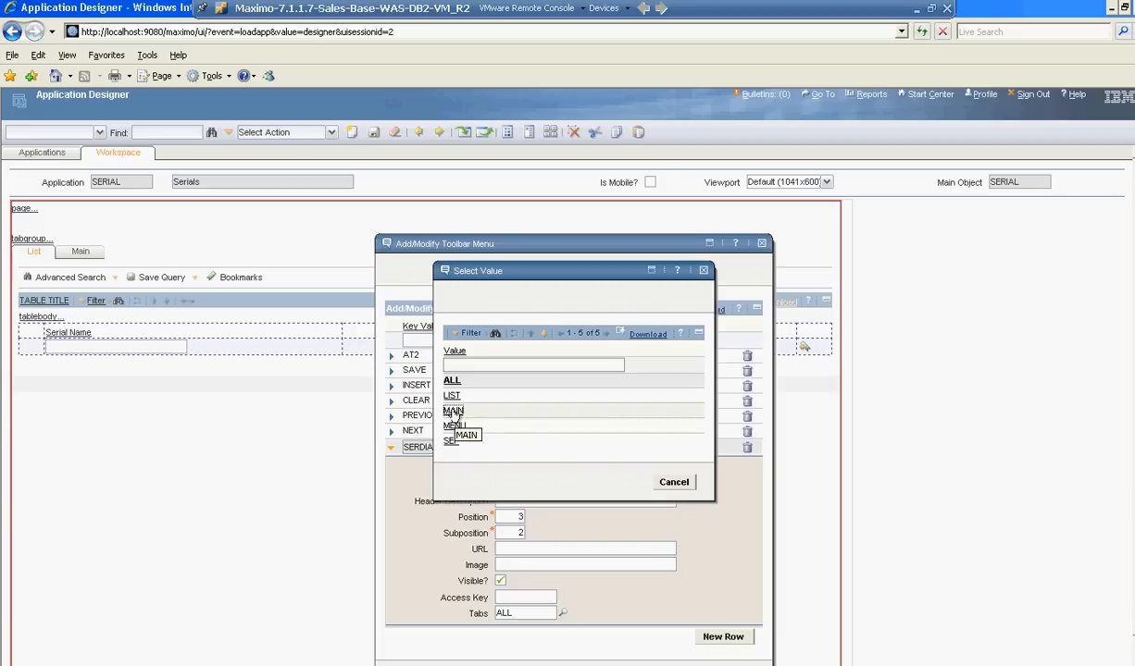
left_click(529, 443)
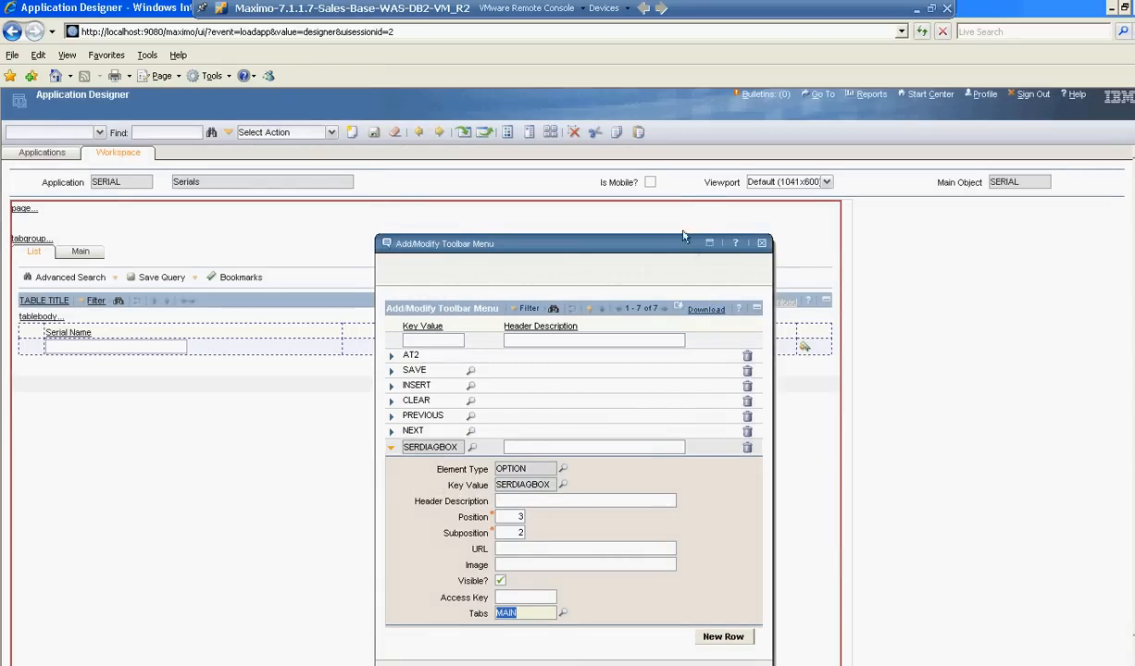
left_click(674, 637)
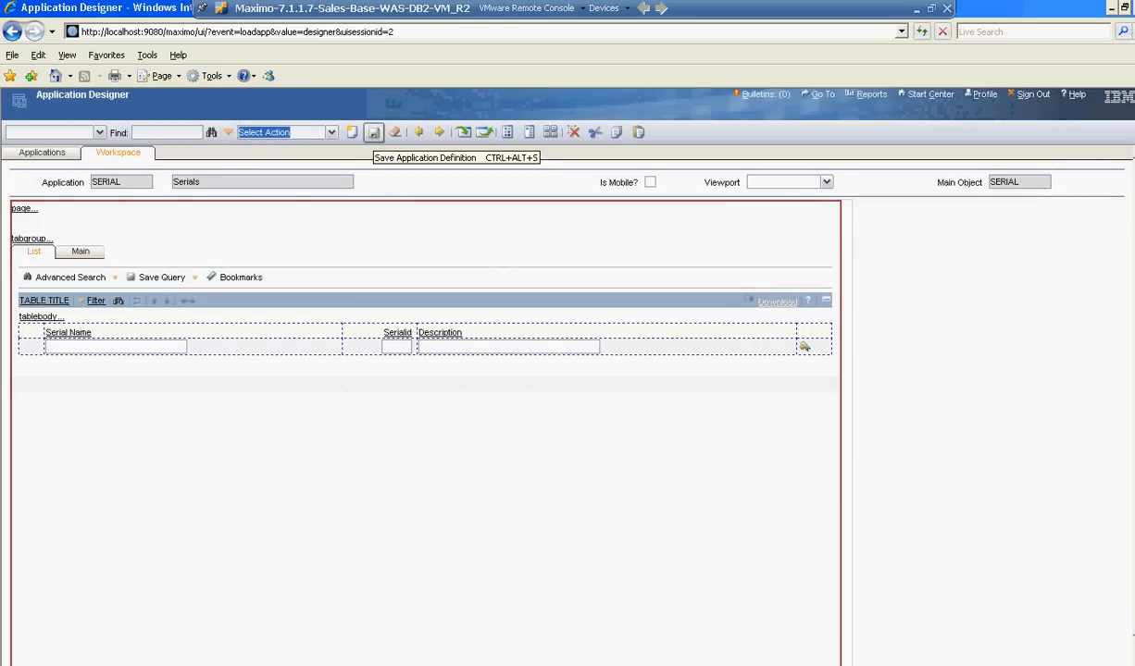
left_click(374, 133)
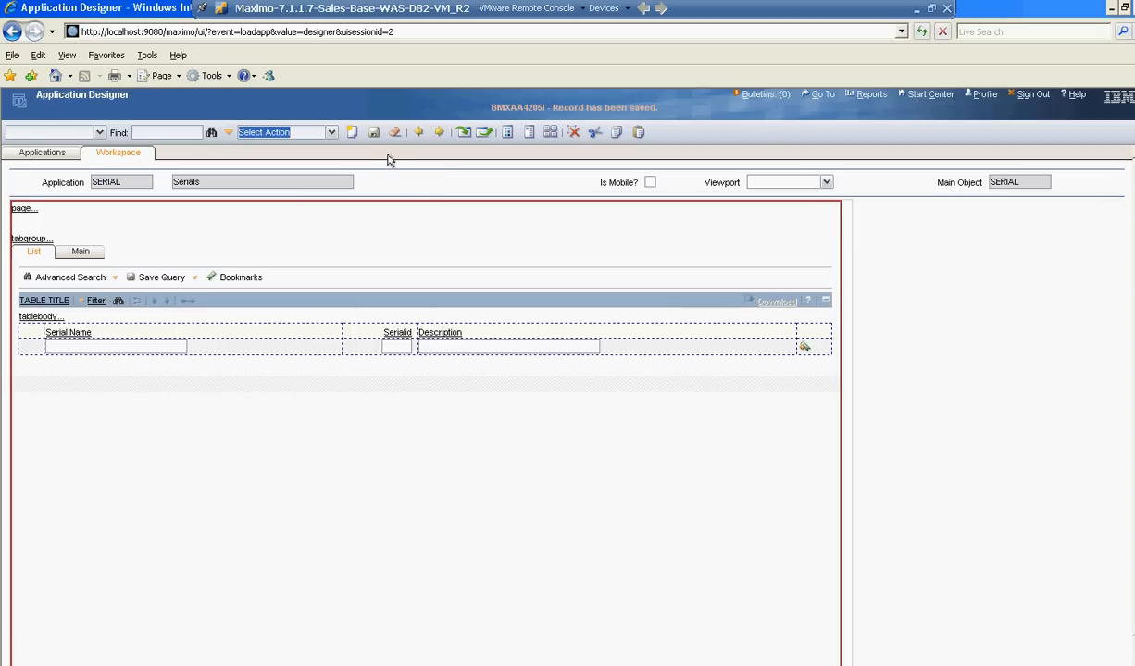
Export the SERIAL application definition and save it as serial.xml on the Desktop, replacing the existing file.
left_click(482, 136)
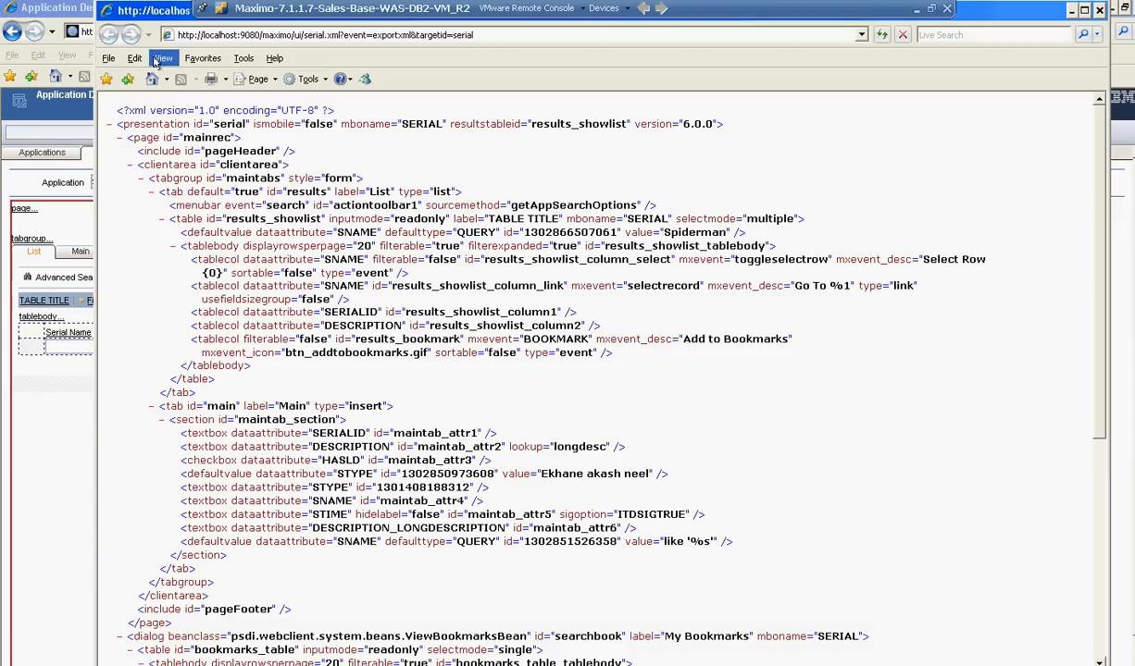
left_click(108, 58)
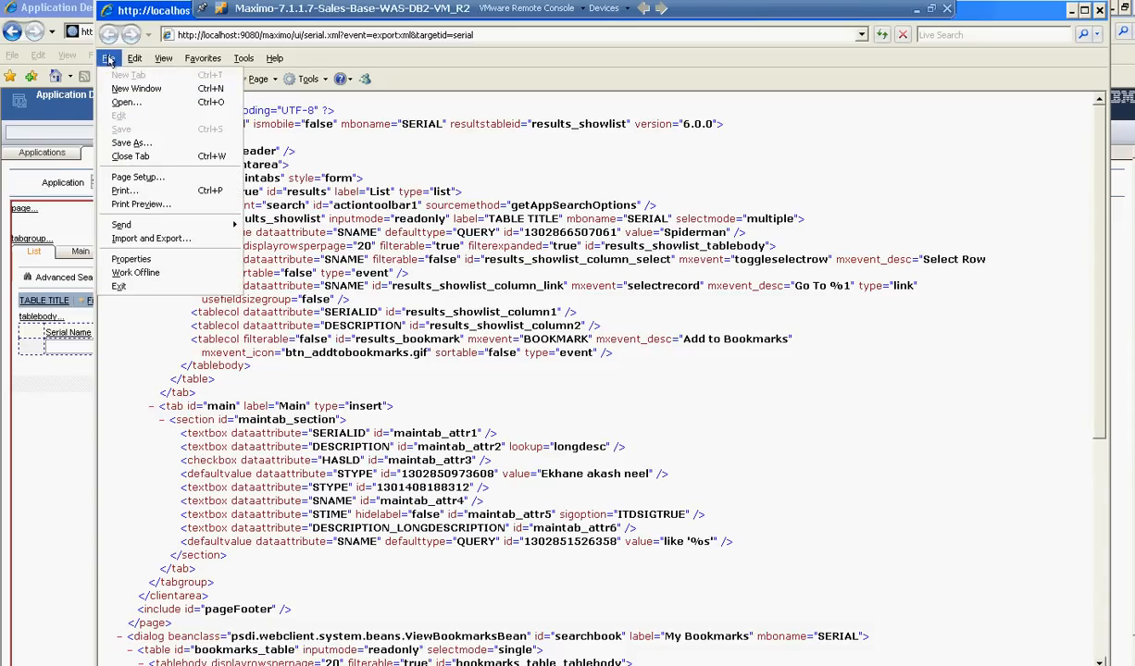
left_click(130, 143)
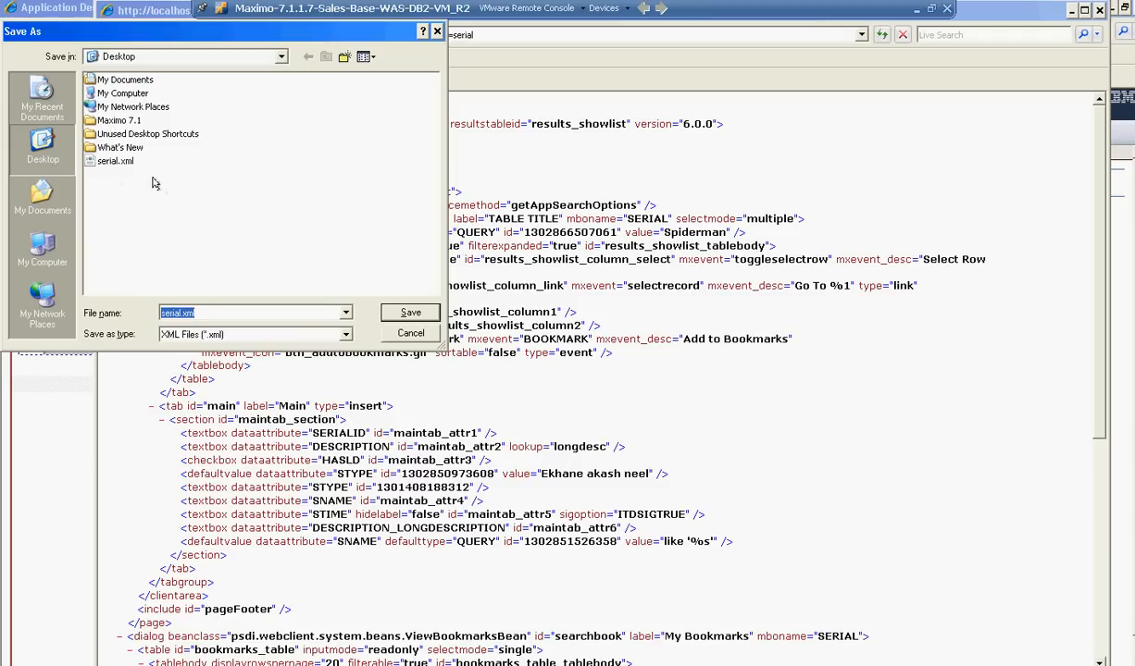
left_click(398, 312)
left_click(547, 397)
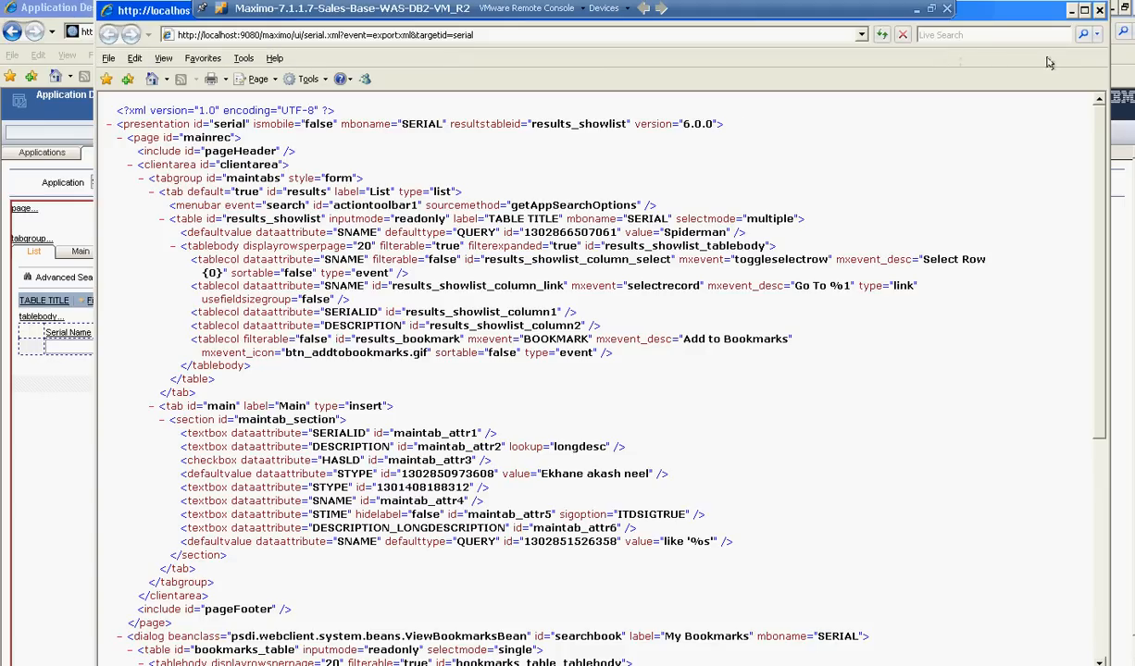
left_click(1099, 11)
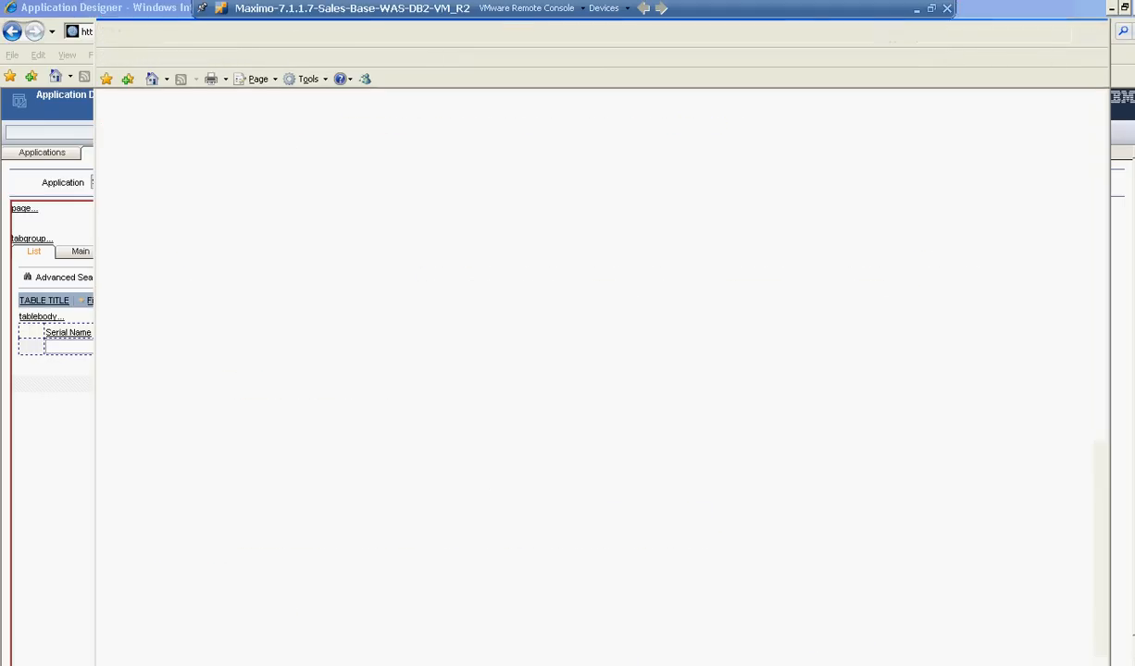
Open the desktop file serial.xml in Notepad++ for editing.
left_click(1110, 11)
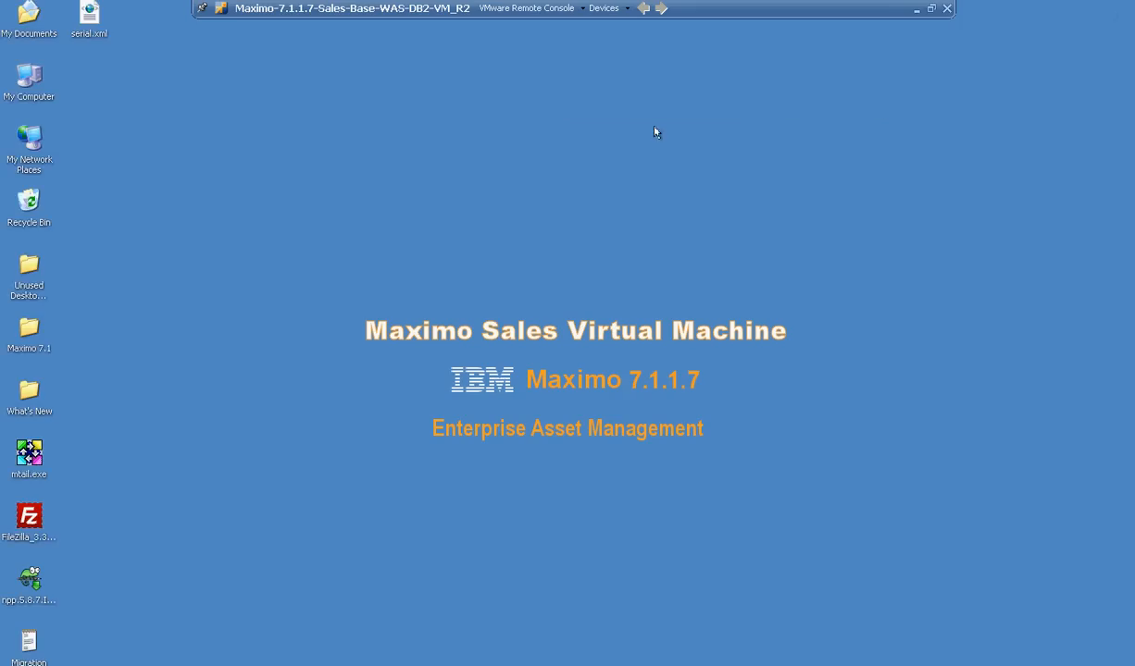
left_click(91, 15)
right_click(92, 15)
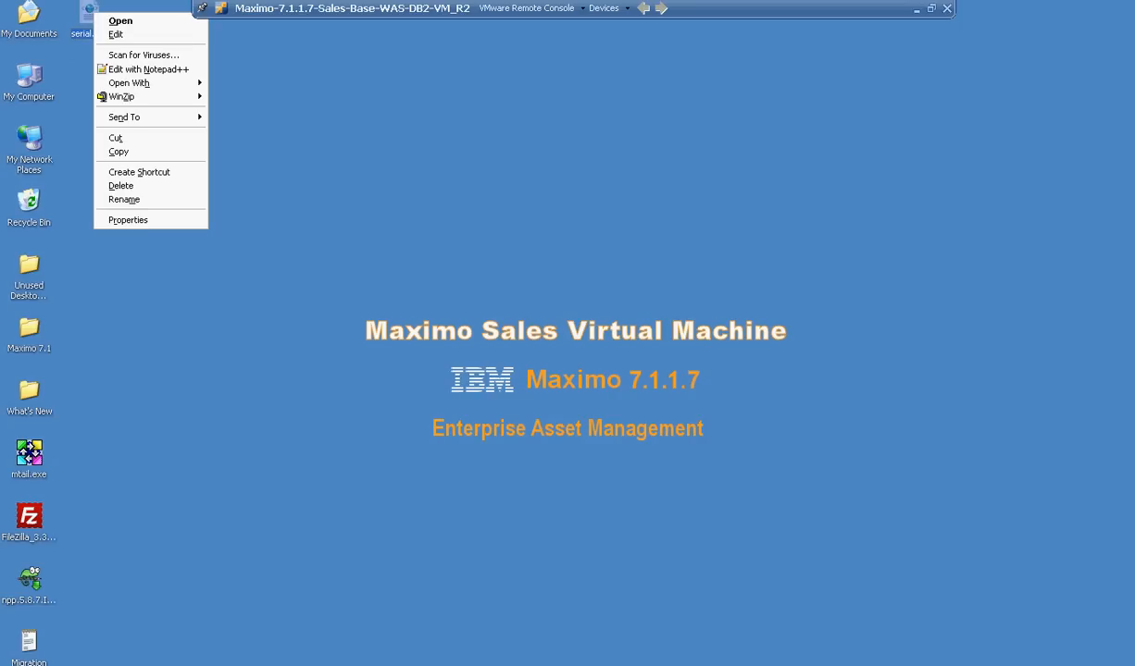
left_click(148, 70)
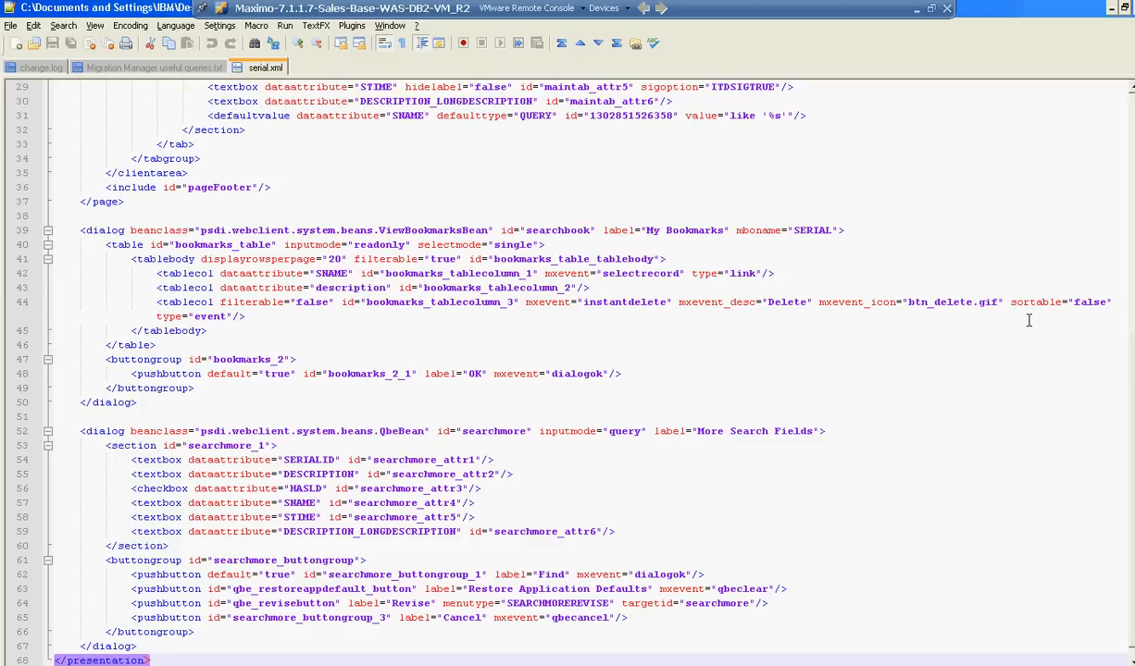
Start a new dialog element with id "serdiagbox" after the last dialog element, separated by a blank line.
left_click_drag(1130, 385, 1129, 429)
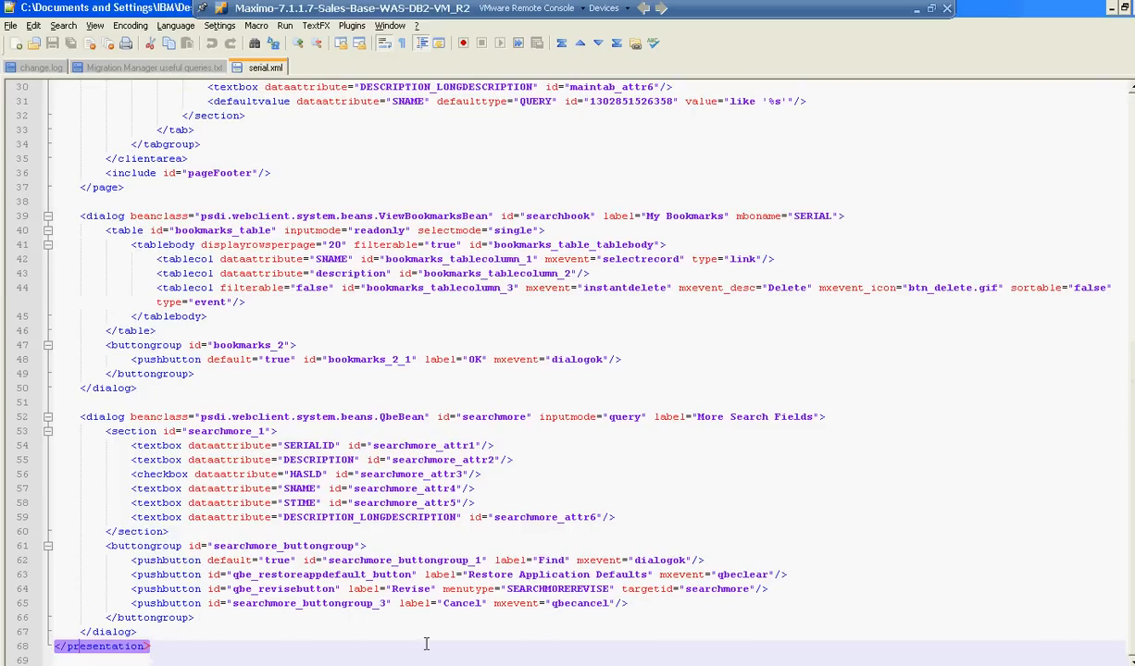
left_click(155, 631)
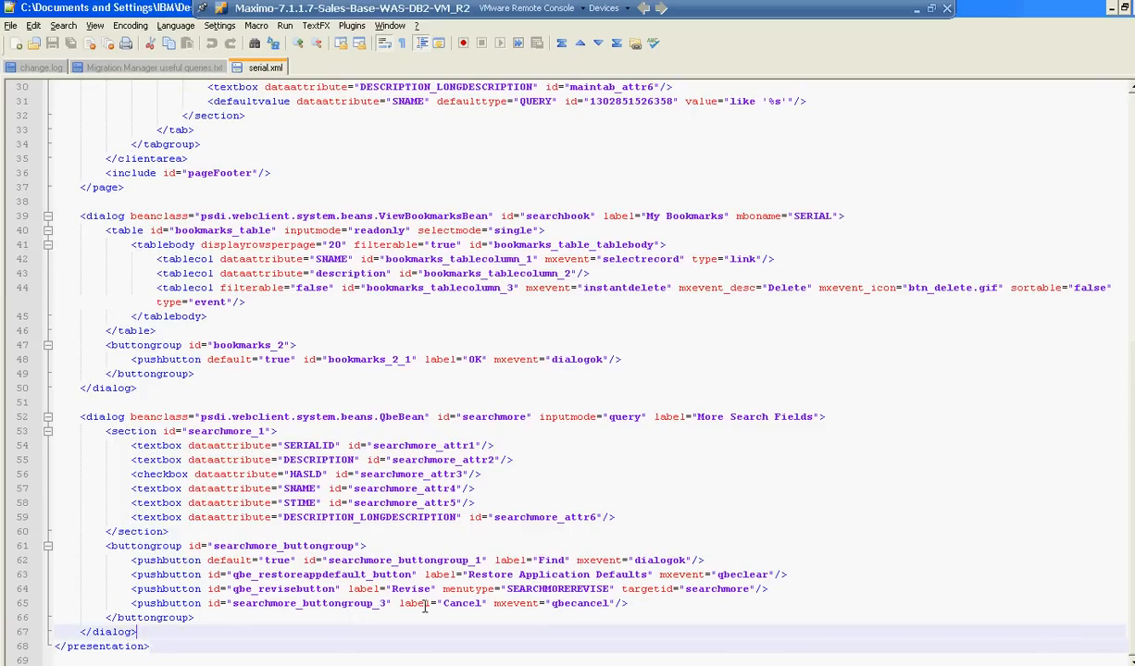
key("Return")
key("Return")
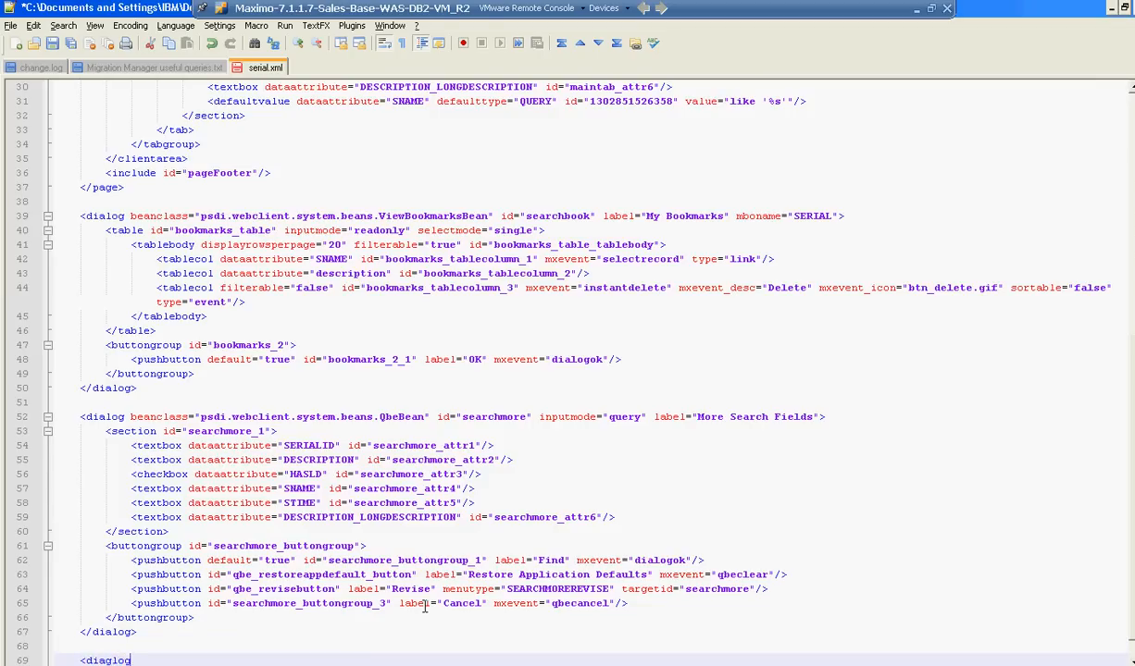
key("BackSpace")
key("BackSpace")
key("BackSpace")
type("g")
type("erdiagbox\"")
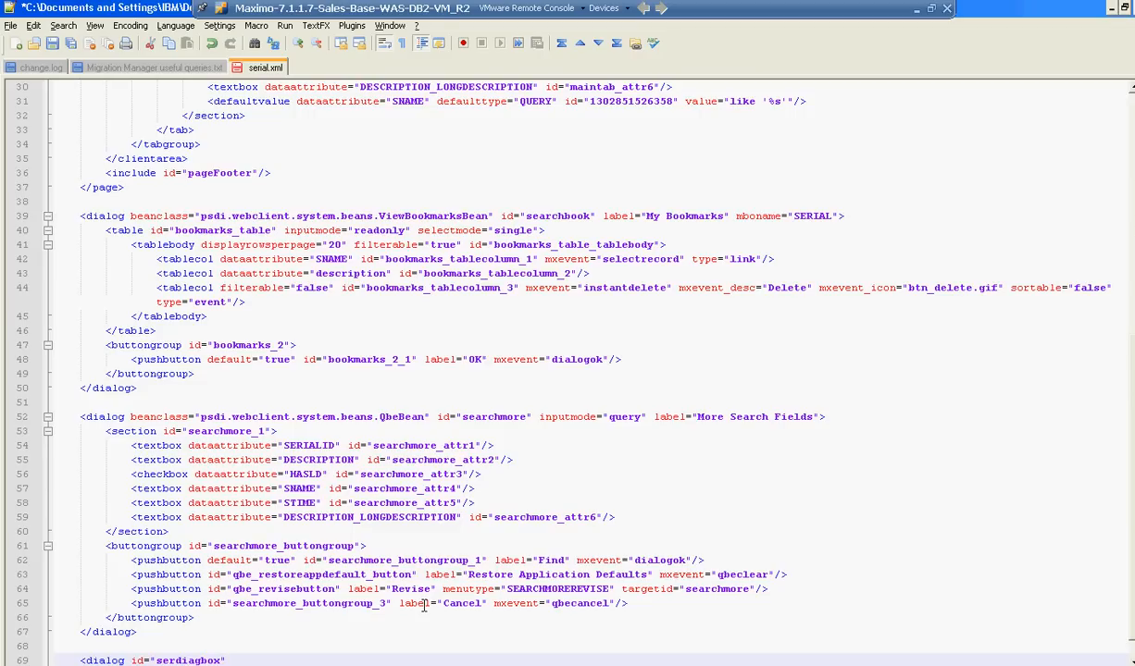
type(" label=\"CustomeSerial Di")
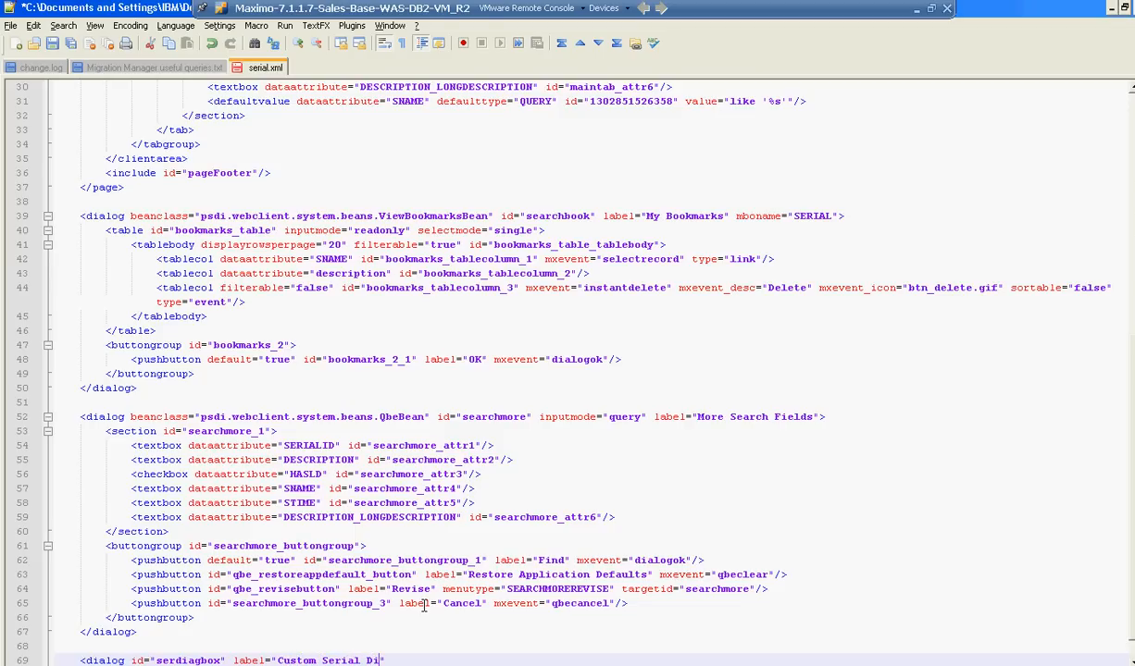
type("alog")
Give the serdiagbox element the label "Custom Serial Dialog Box" and complete its opening tag.
type("Box")
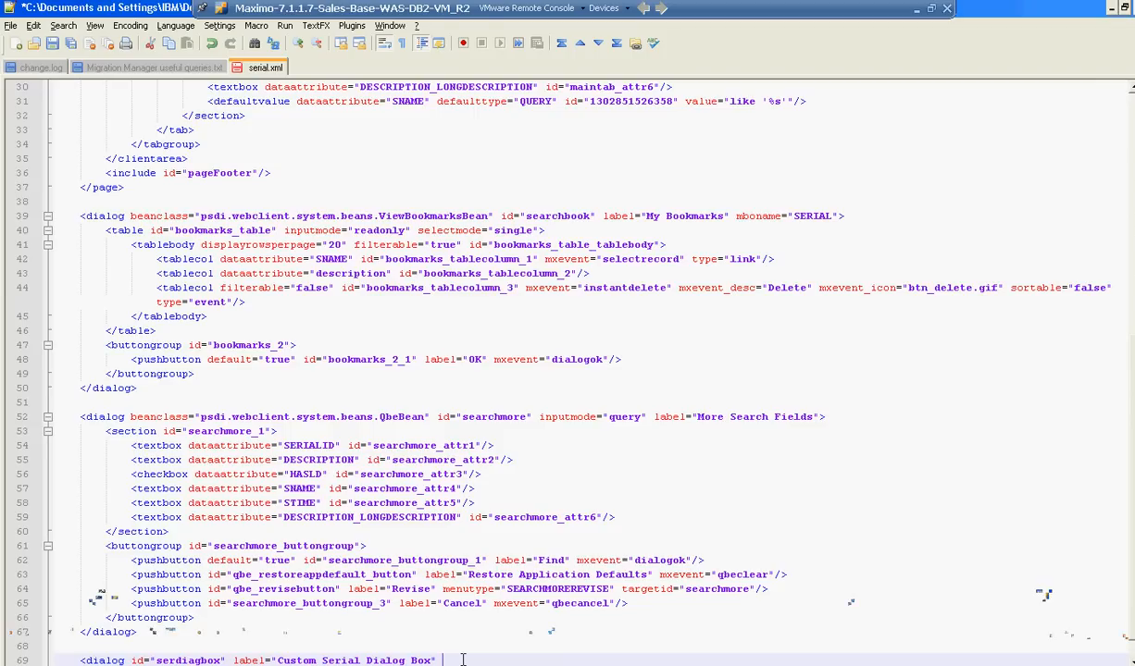
key("BackSpace")
type(">")
Add the closing </dialog> tag for serdiagbox and insert an empty line between its opening and closing tags.
key("Return")
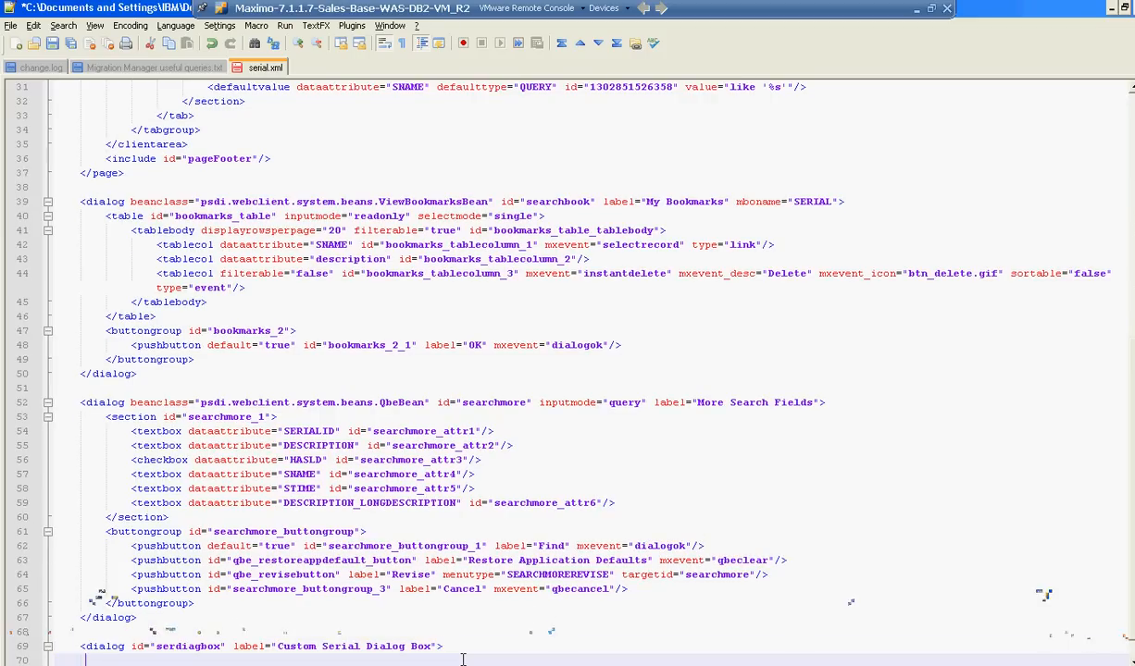
type("</dialog>")
key("Up")
key("End")
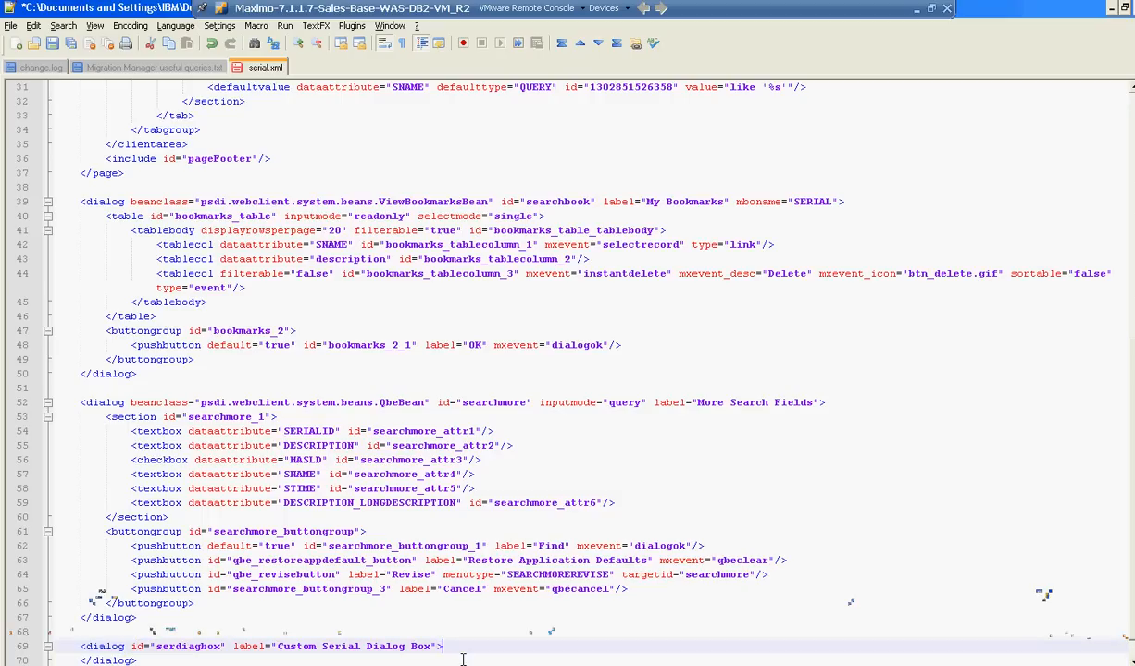
key("Return")
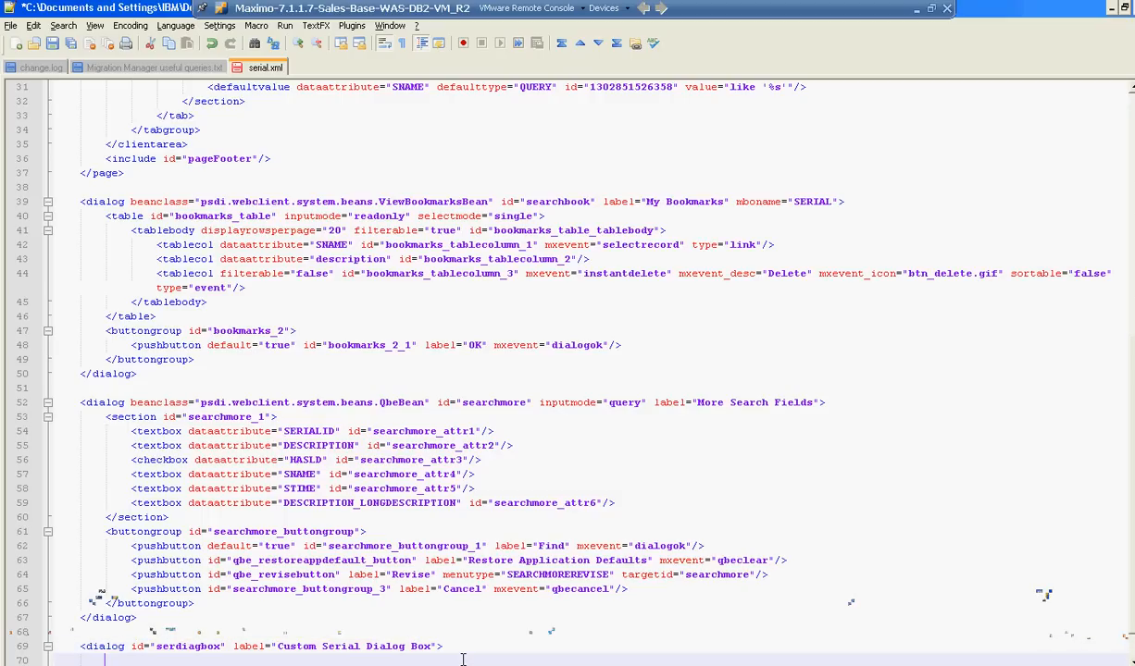
Add the opening tag of a section element with id "serdiagbox_1" inside the serdiagbox dialog.
key("Tab")
type("<section")
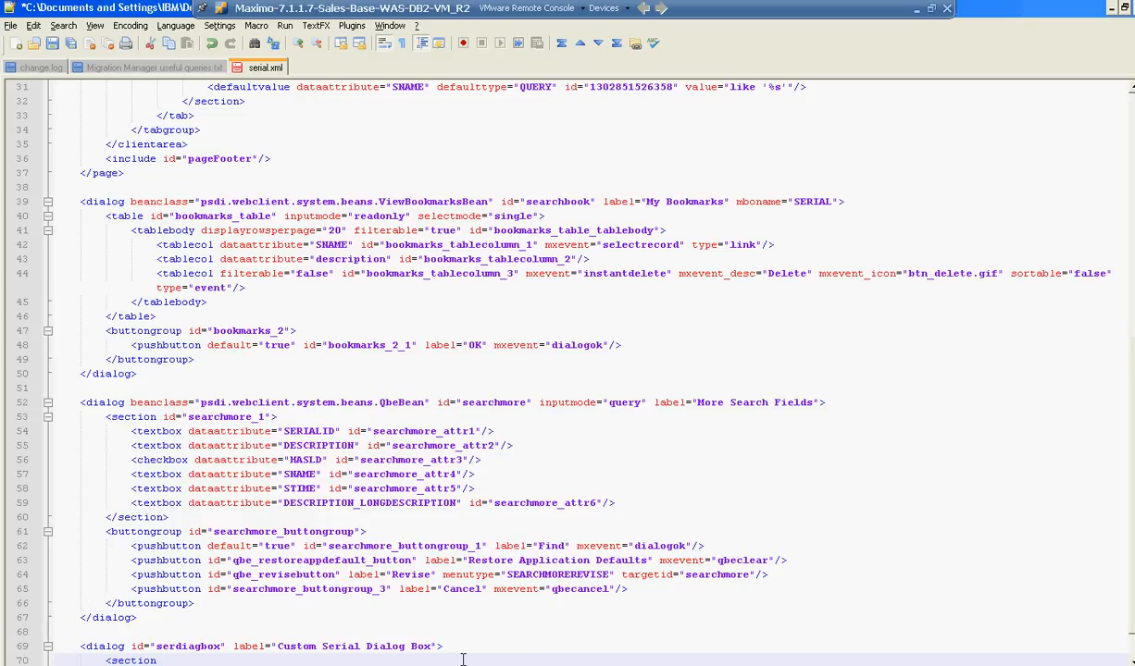
type(" id=\"\"")
key("Left")
type("serdia")
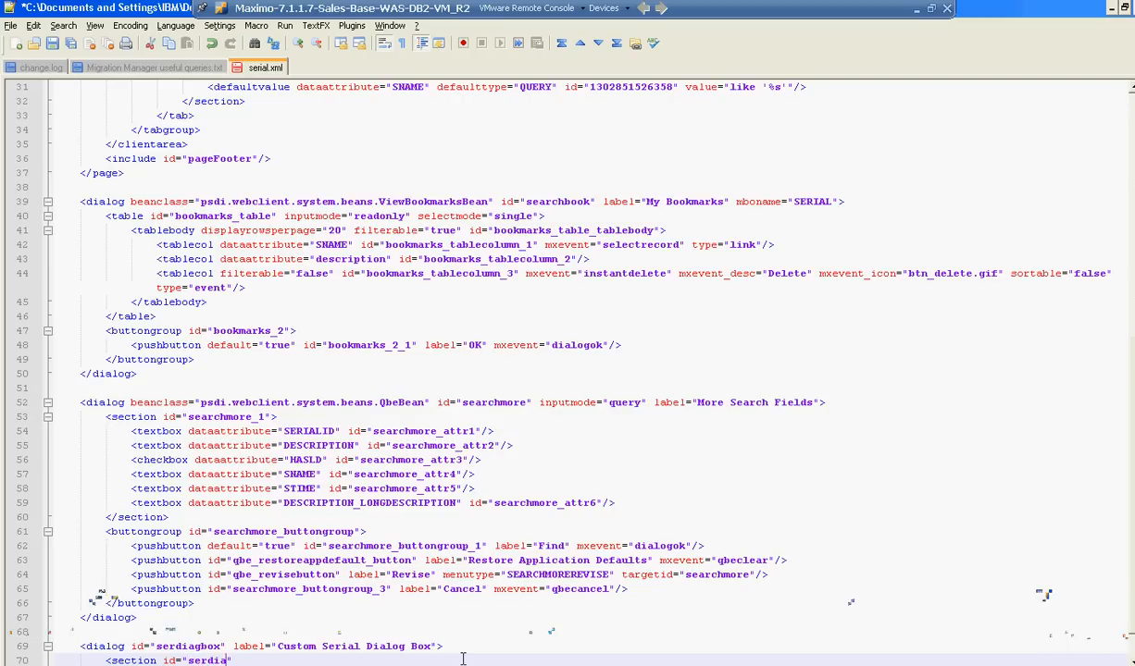
type("gbox 1")
key("End")
type(">")
Add the closing </section> tag for serdiagbox_1 and insert an empty line between its opening and closing tags.
key("Return")
type("<")
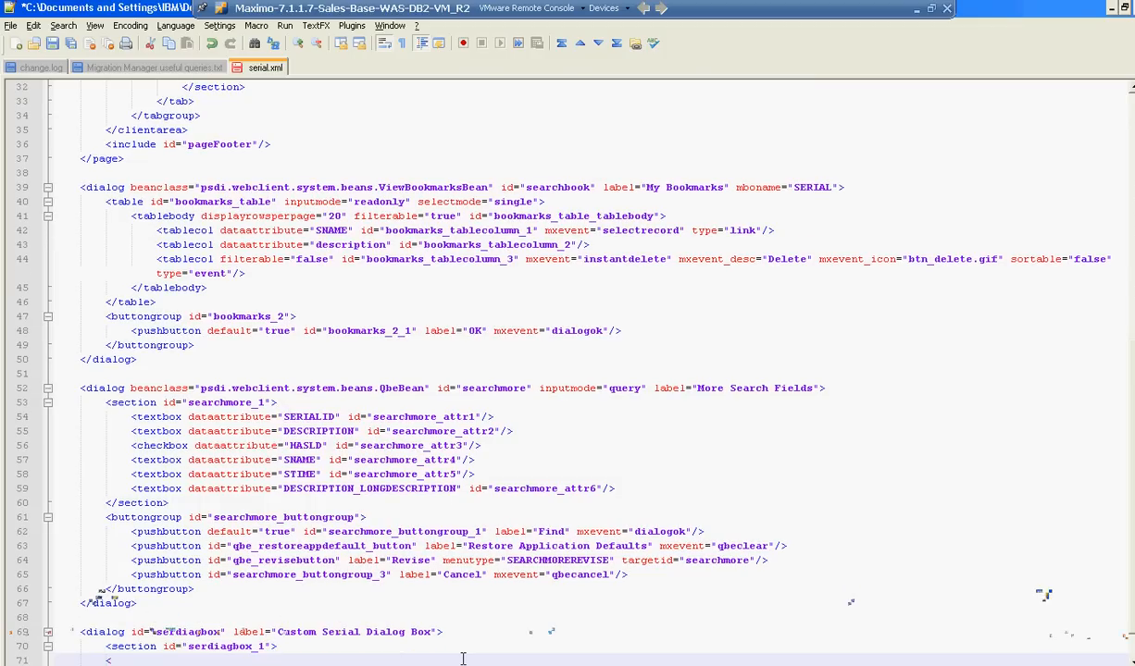
type("/section>")
key("End")
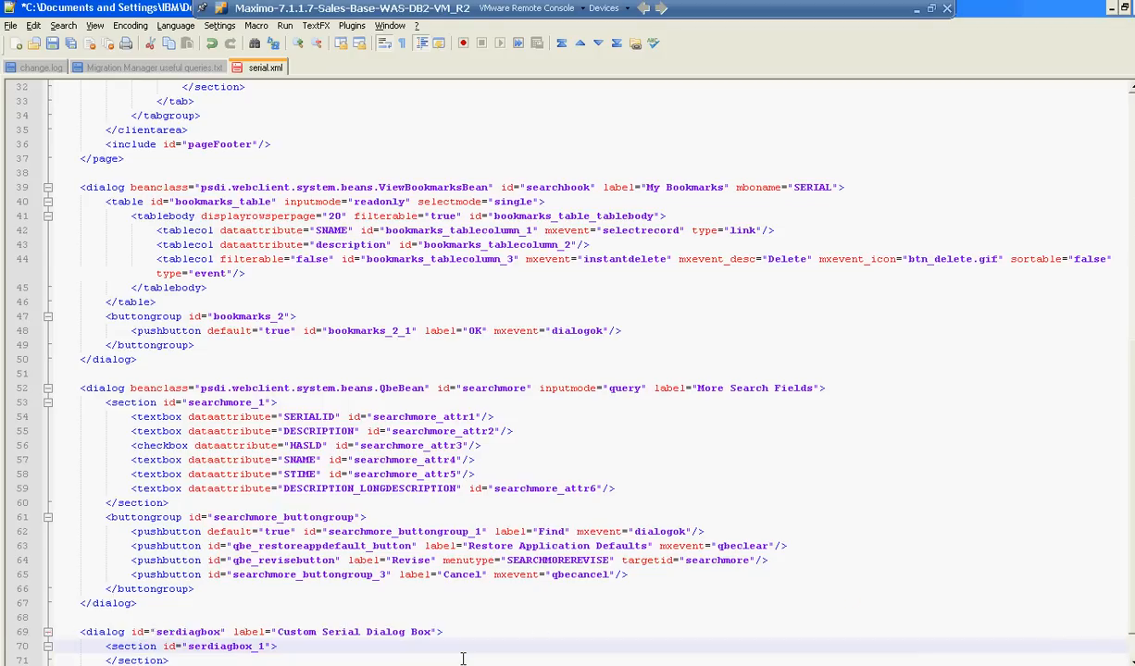
key("Return")
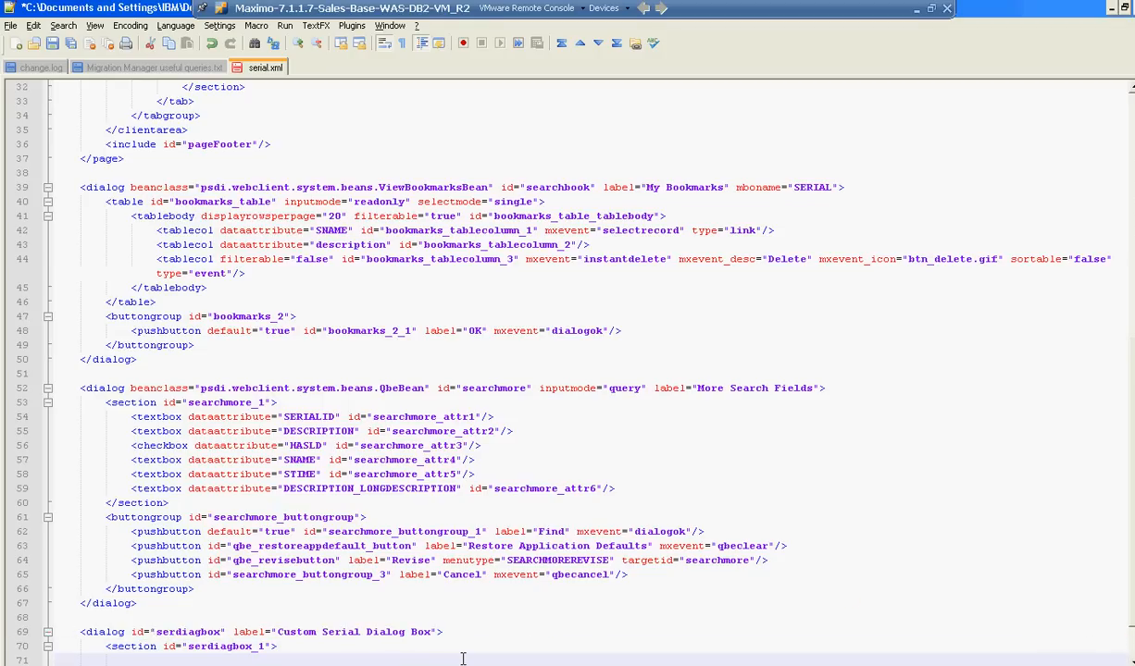
Start a textbox element inside the serdiagbox_1 section with its dataattribute set to "SNAME".
type("<")
type("textbo")
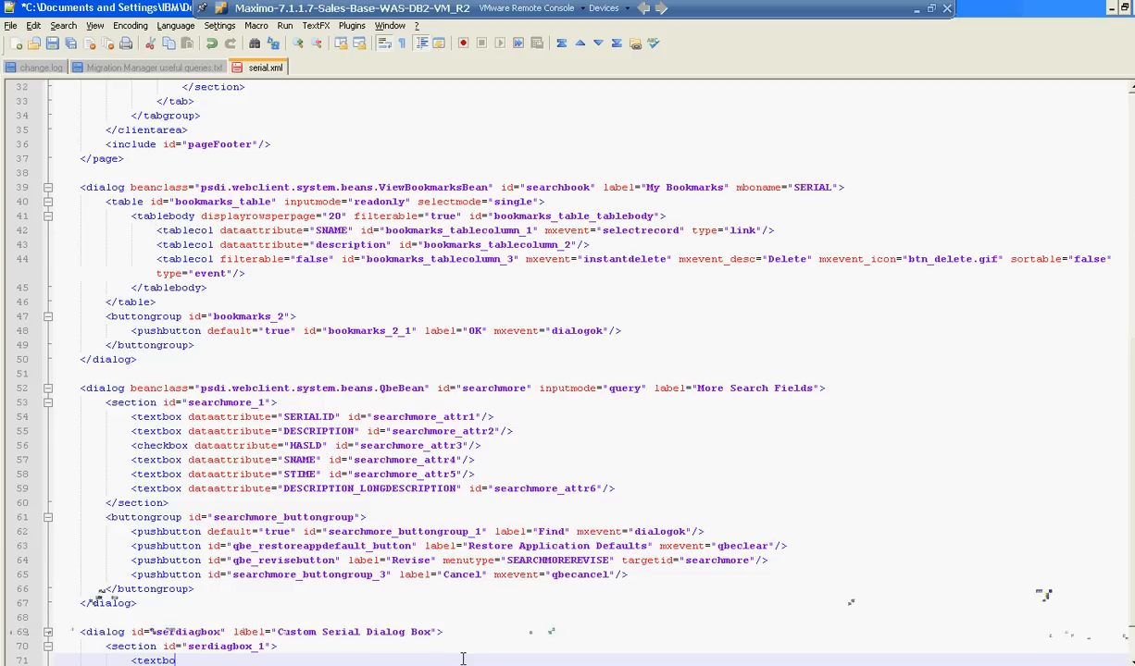
type("x data")
type("attrib")
type("ute=")
type("\"\"")
type("SNAME")
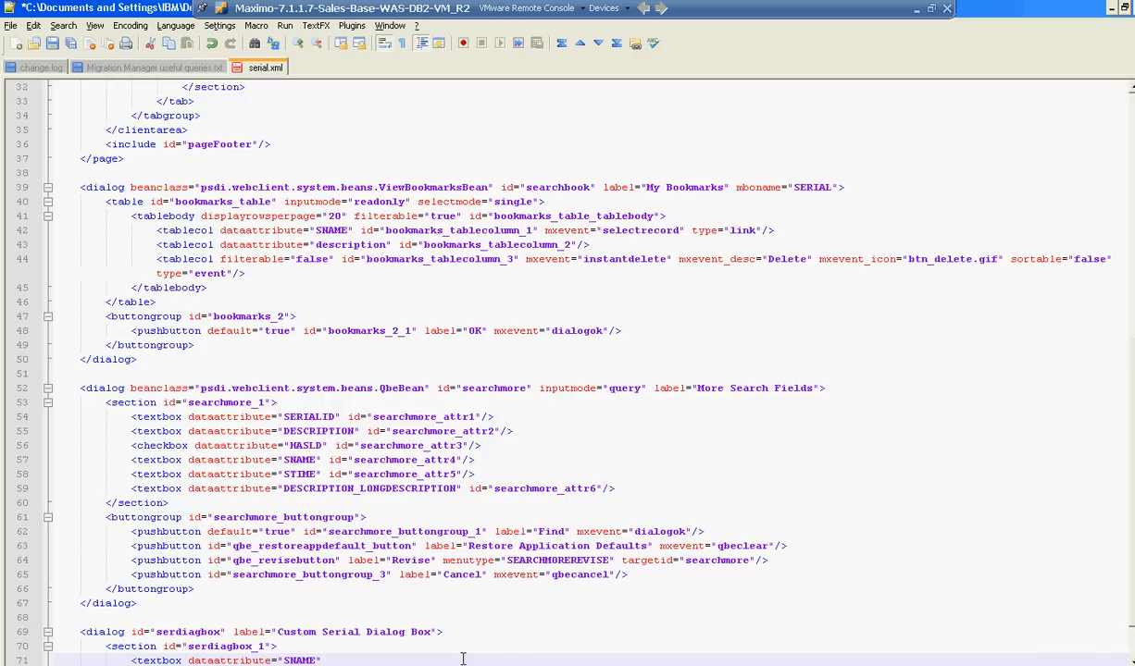
type(" id=\"\"")
Give the SNAME textbox the id "serdiagbox_attr1" and close the element.
key("Left")
type("serdiagbox attr")
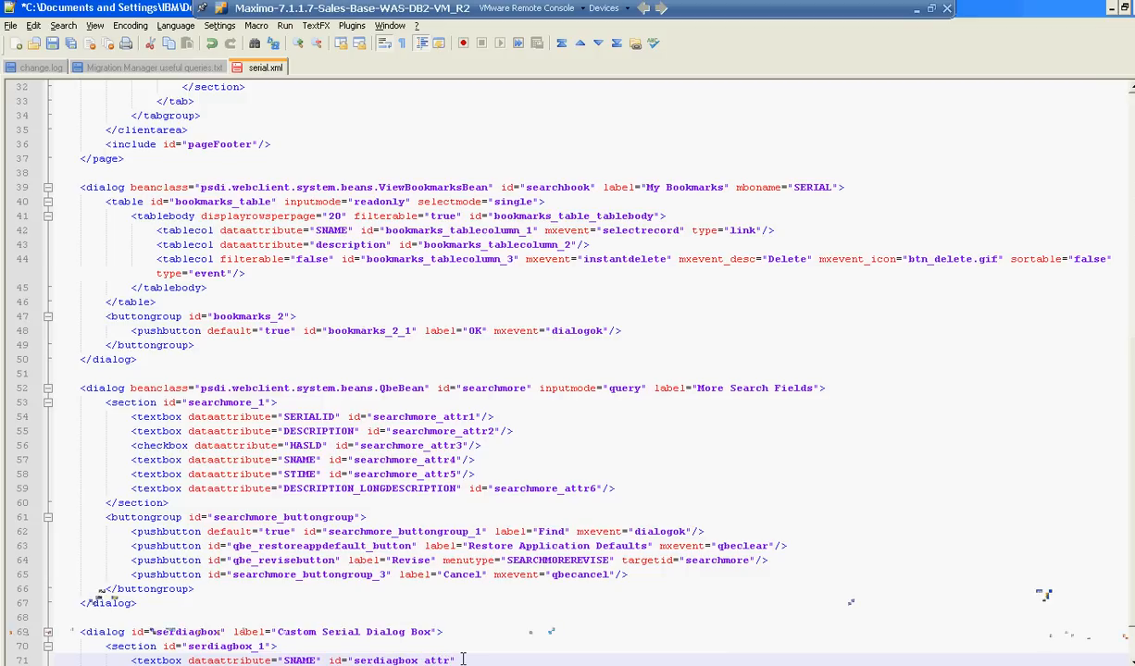
type("1\" />")
Check the closing tags at the end of the file and save serial.xml.
key("Down")
key("Down")
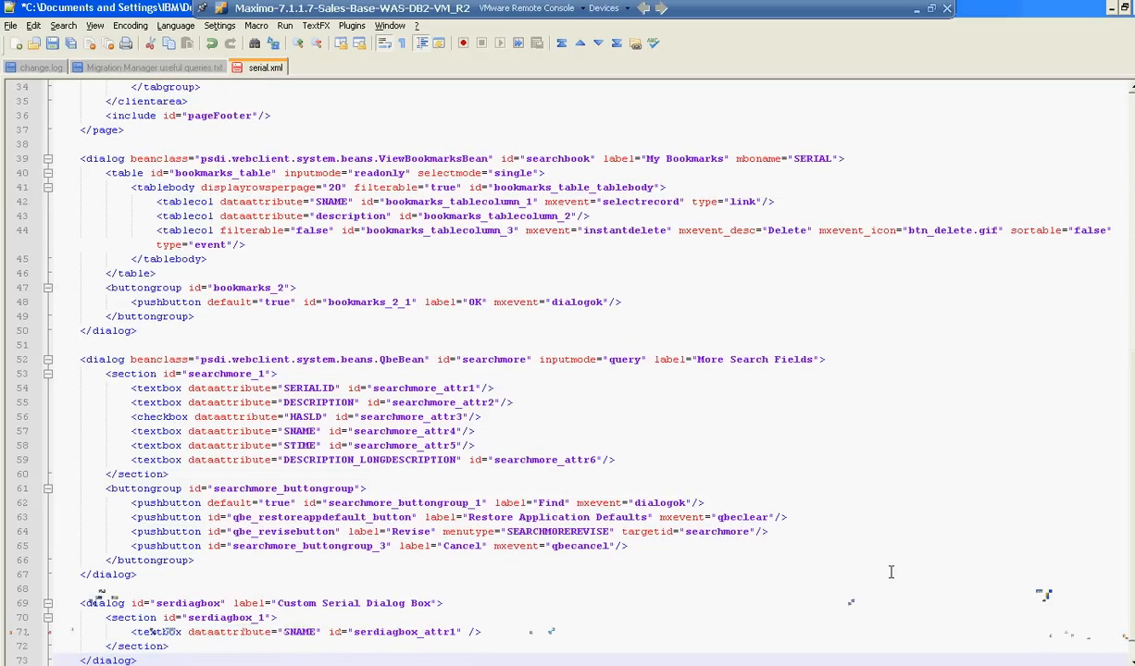
key("Down")
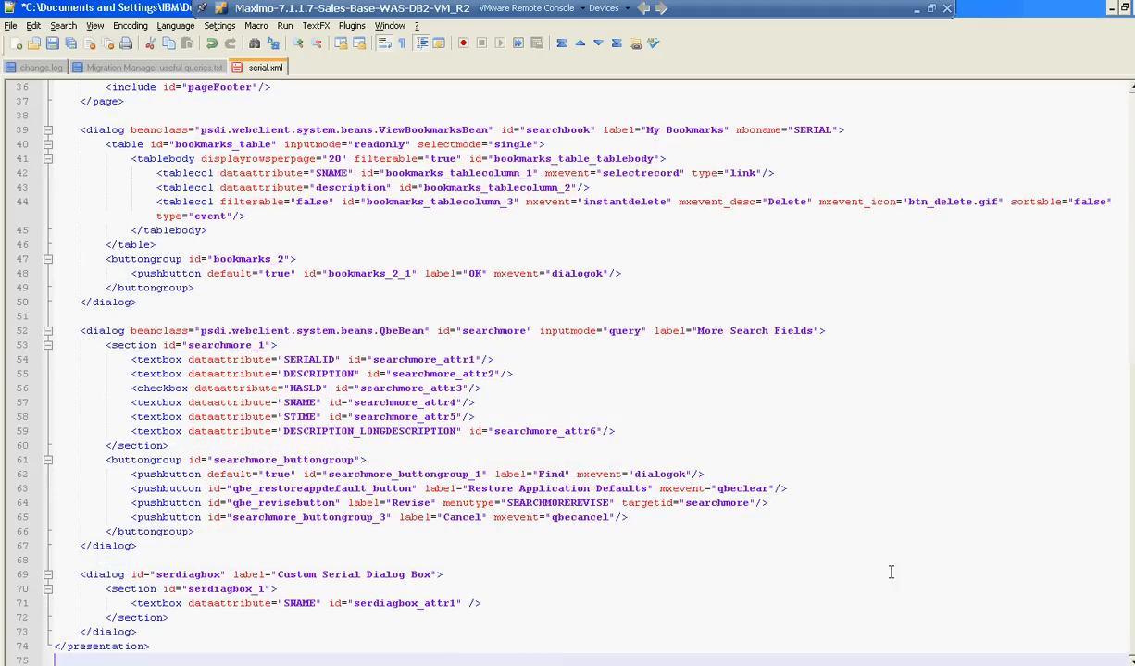
key("Up")
key("Up")
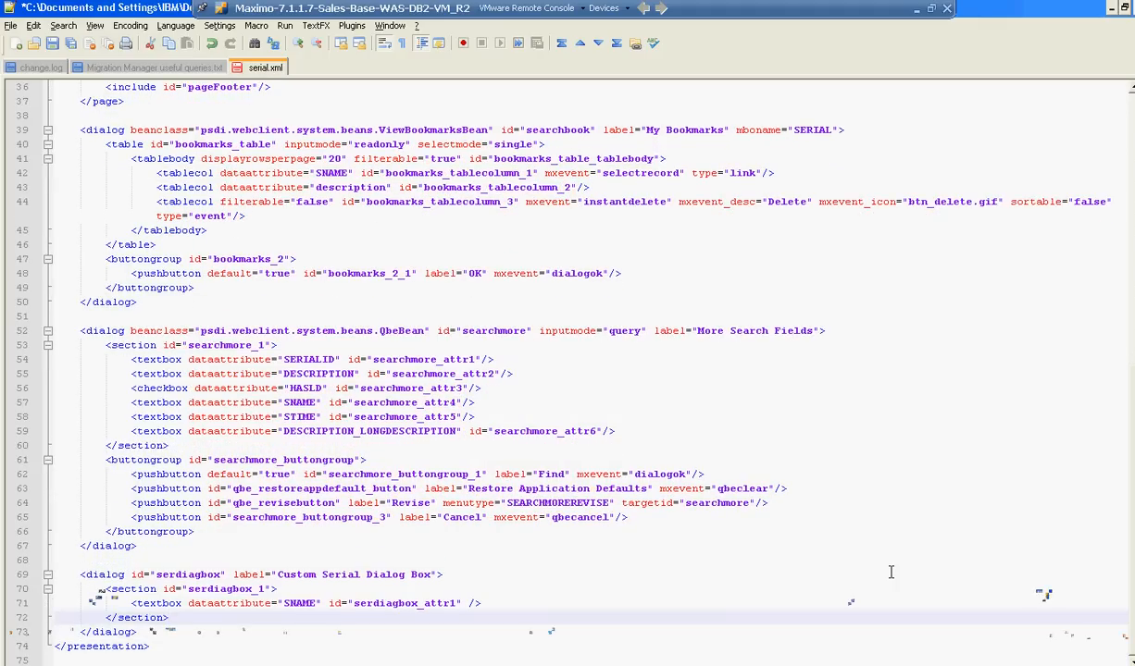
key("Down")
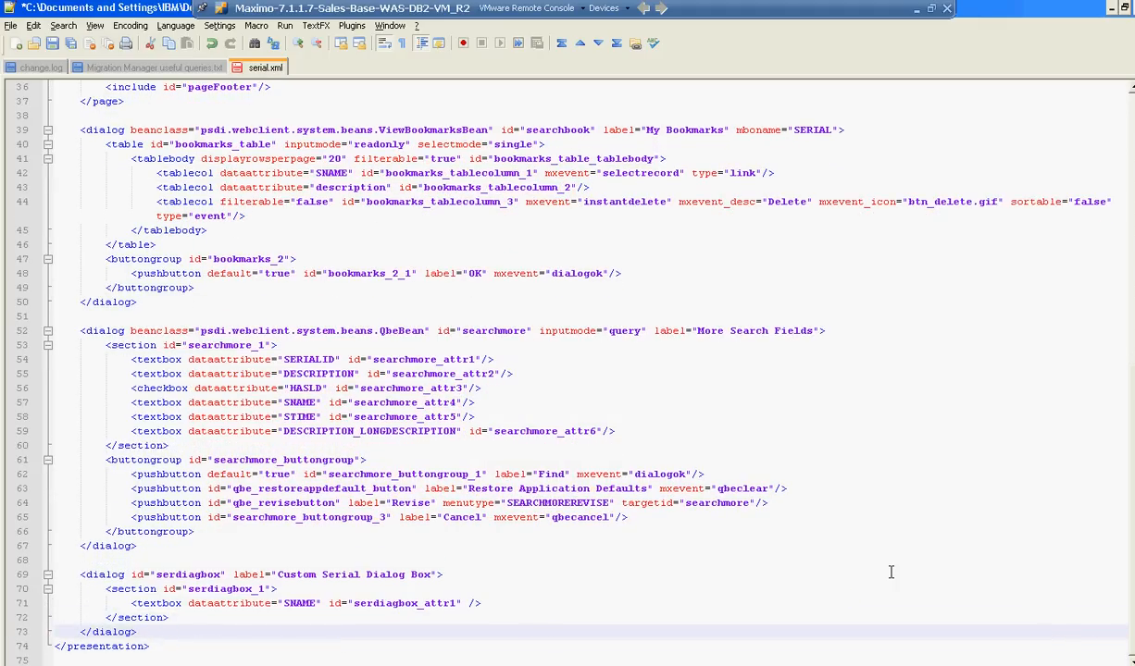
key("Up")
key("Up")
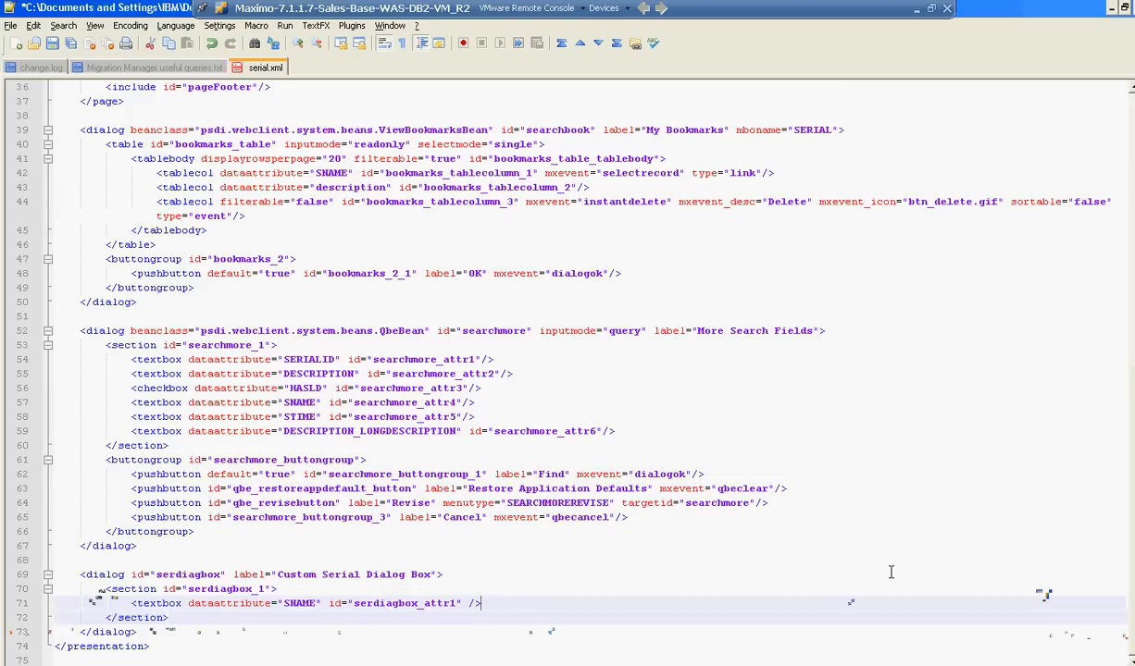
key("ctrl+s")
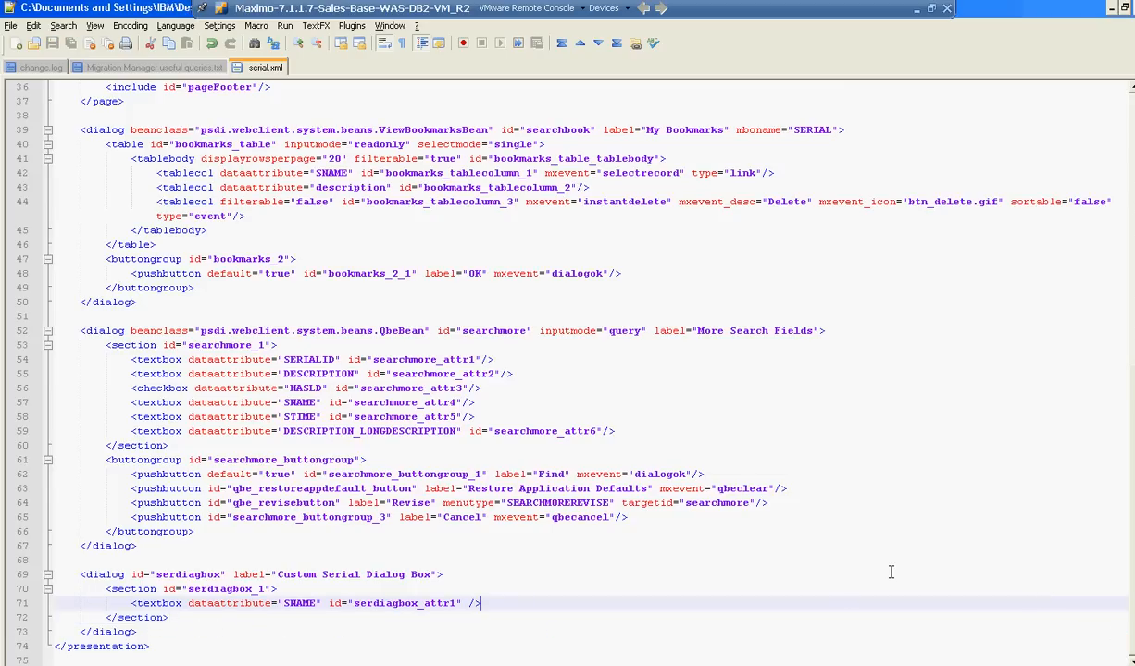
Switch to Maximo's Application Designer and import the application definition from the desktop file serial.xml.
key("ctrl+Tab")
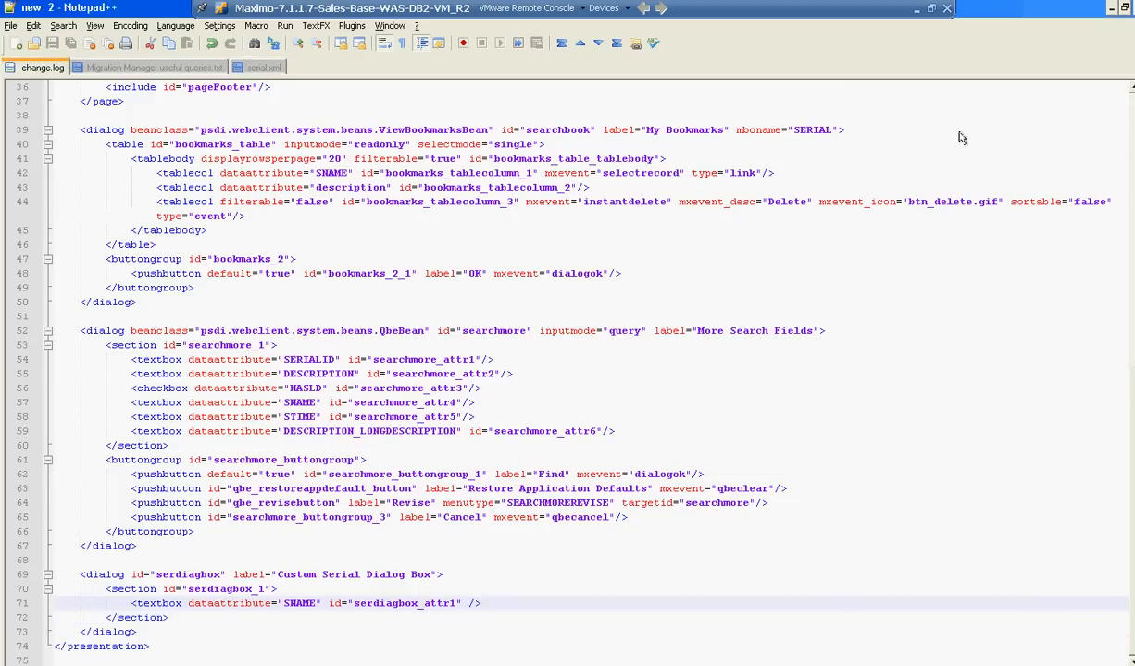
left_click(1112, 8)
key("alt+Tab")
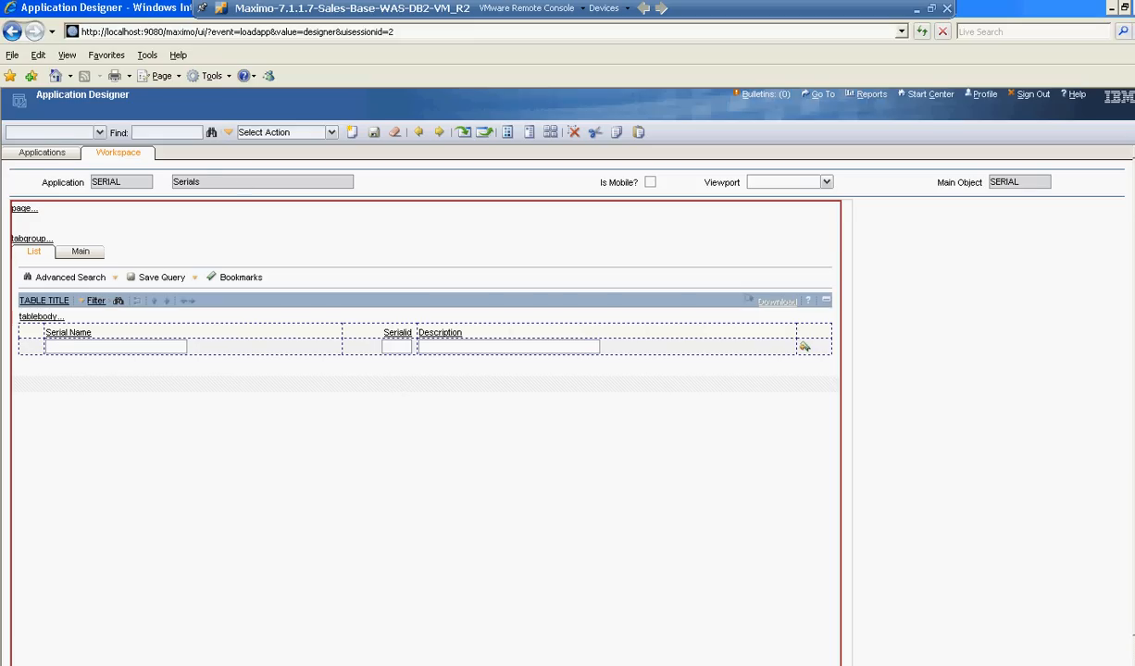
left_click(42, 152)
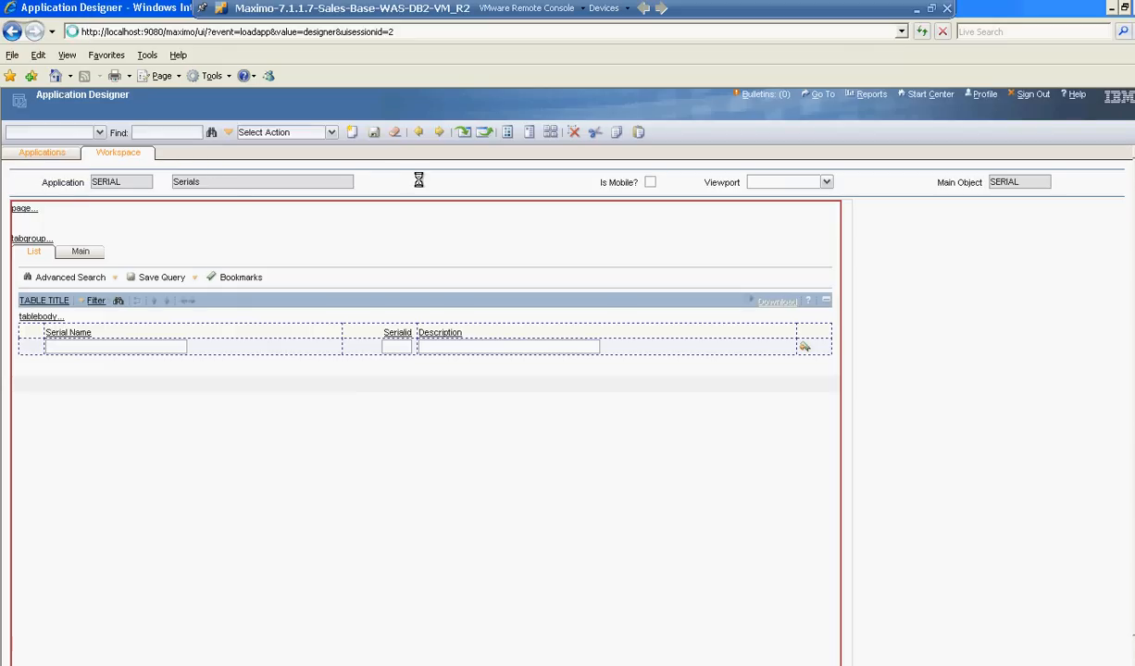
left_click(461, 133)
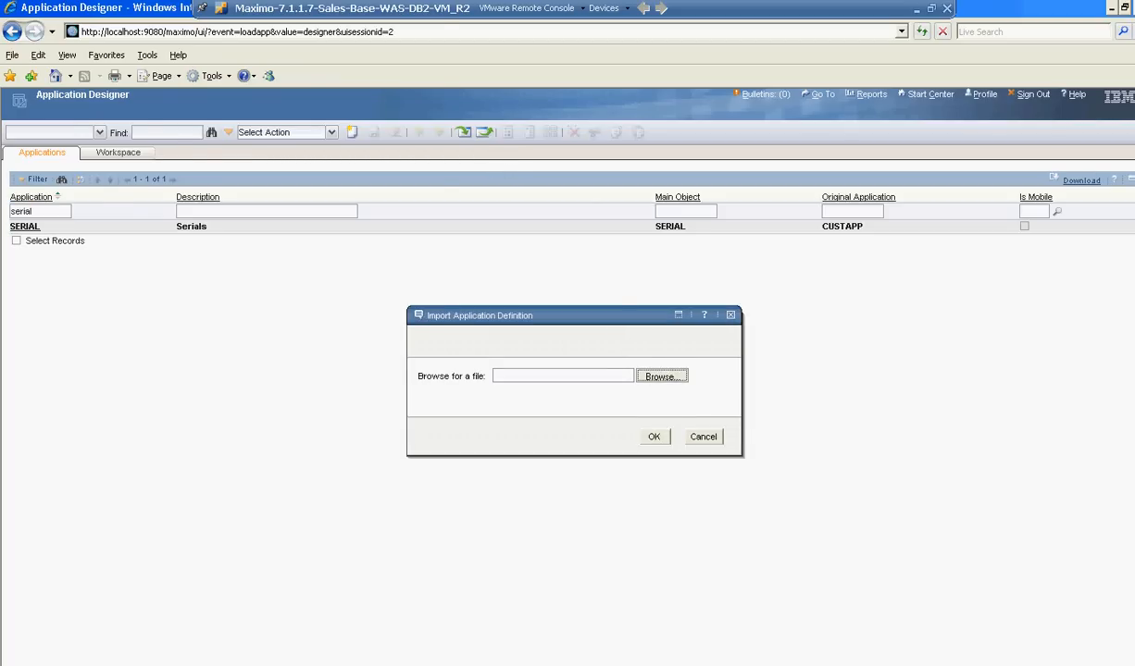
left_click(661, 377)
left_click(118, 216)
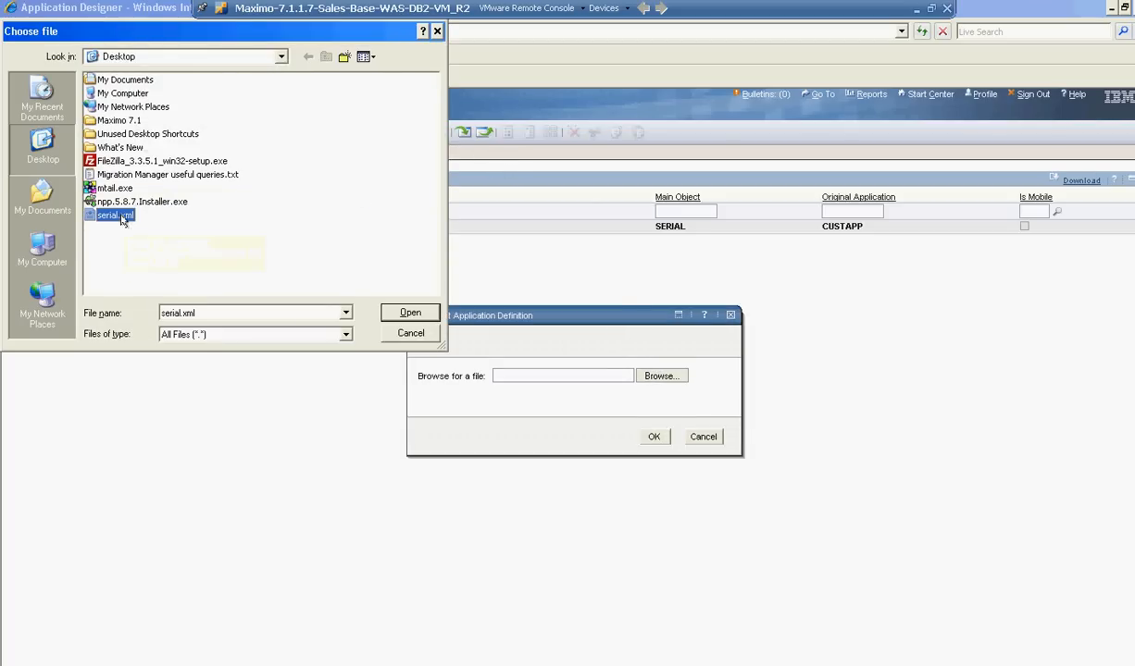
left_click(407, 311)
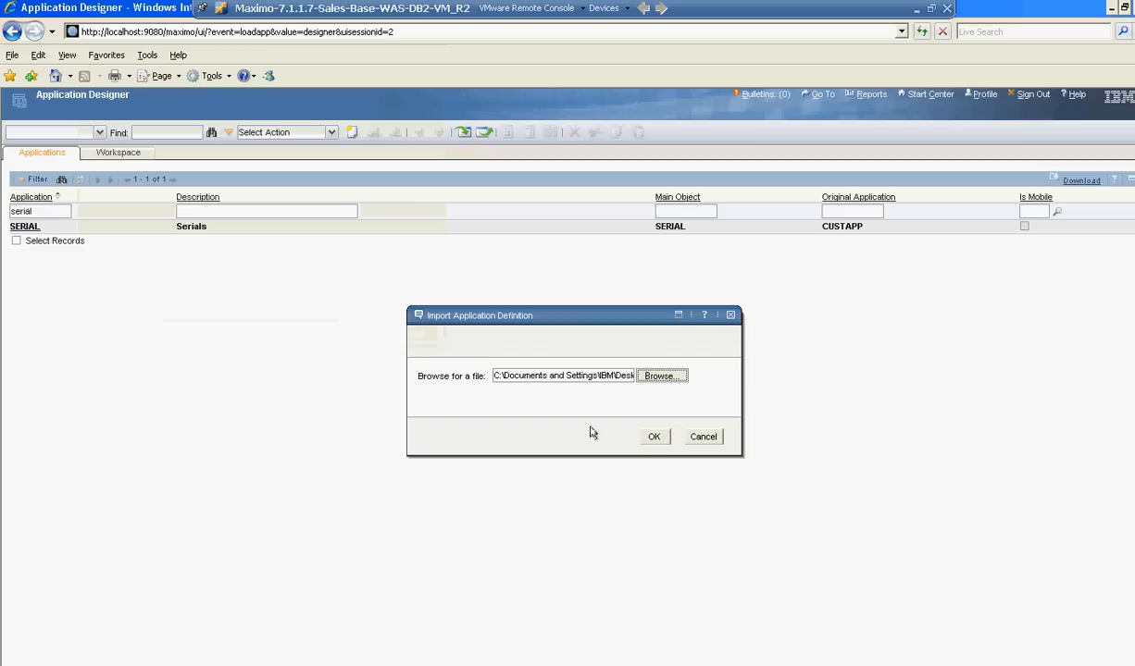
left_click(653, 437)
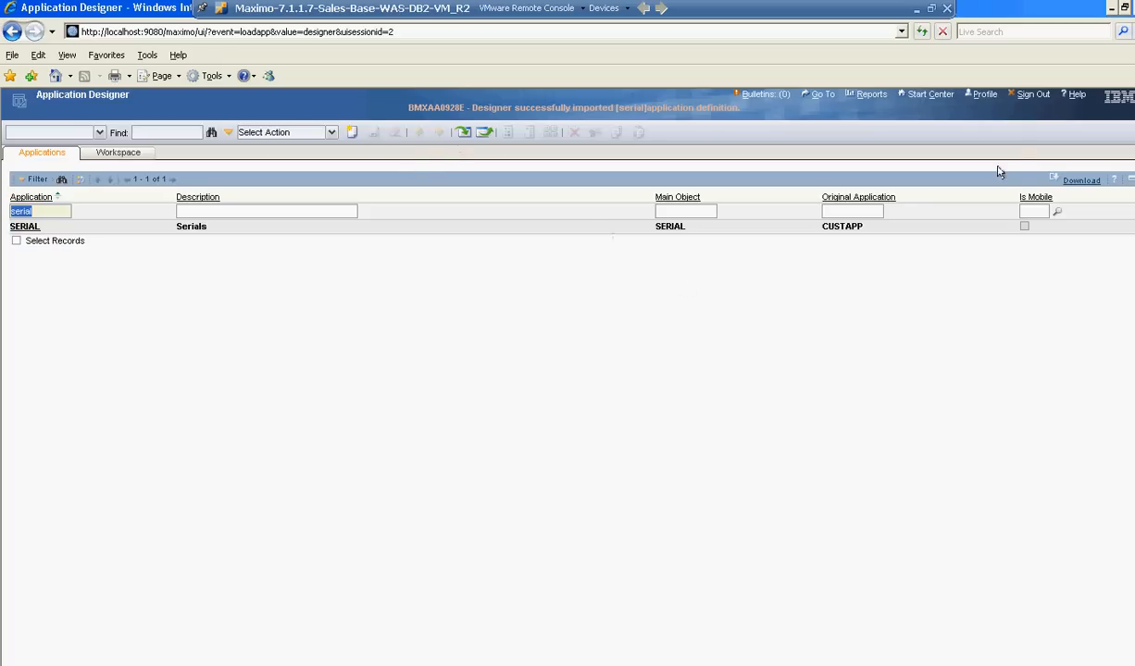
Sign out of Maximo and sign back in with the administrator's user name and password.
left_click(1038, 100)
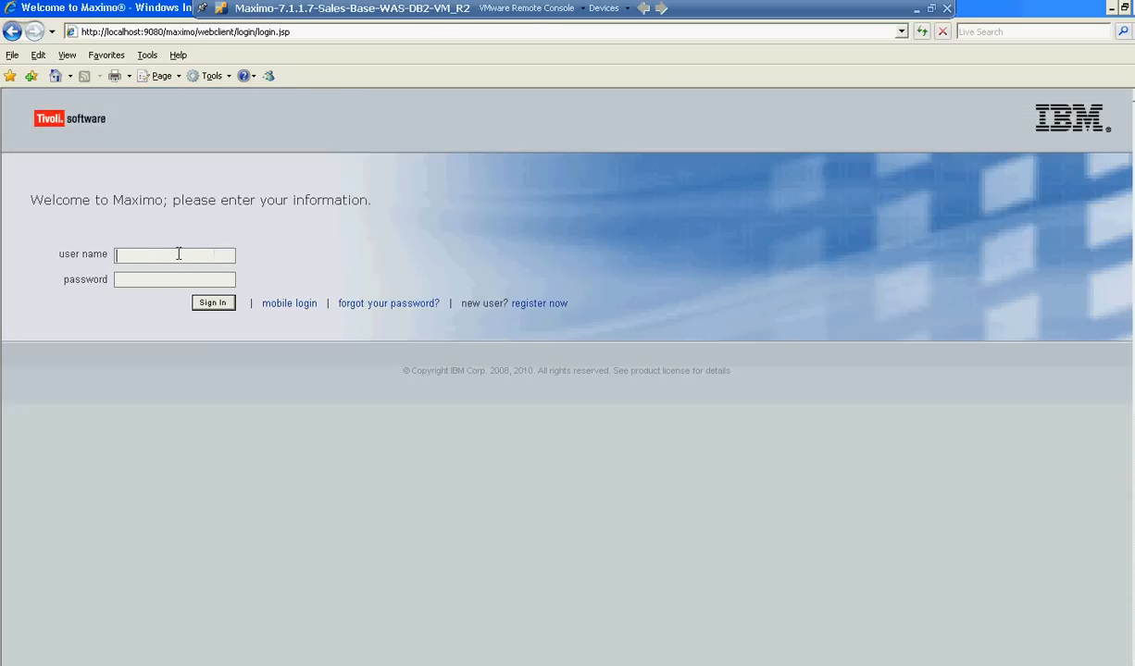
type("maxadmin")
key("Tab")
type("maxadmin")
left_click(198, 303)
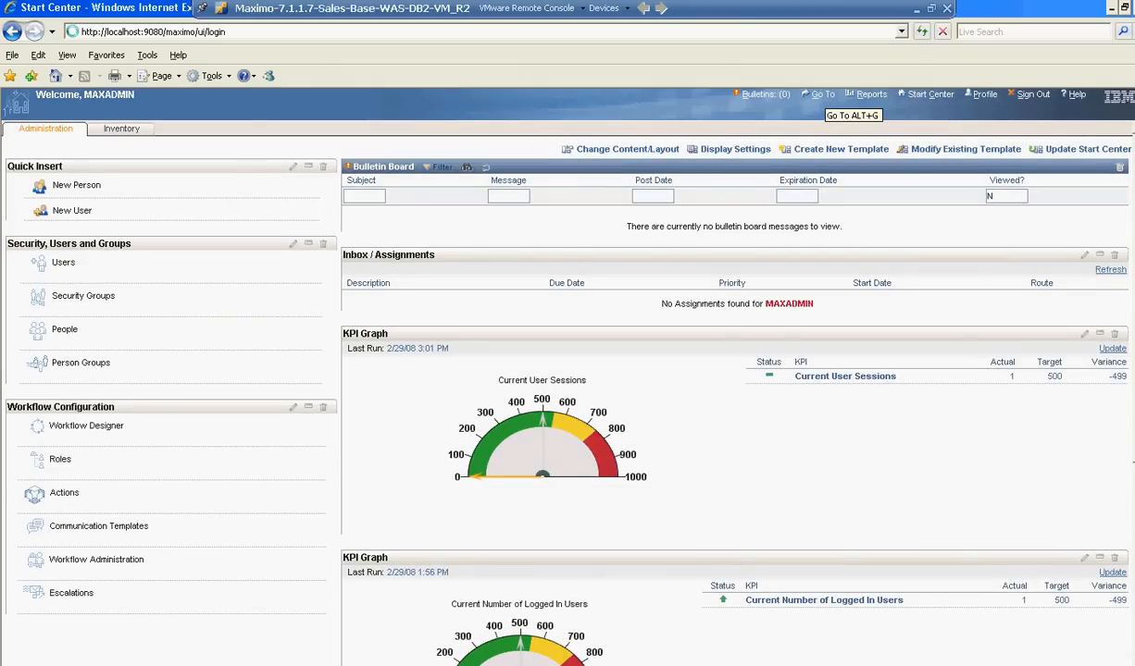
Go to Application Designer under Platform Configuration, filter the applications by "serial" and open SERIAL.
left_click(824, 95)
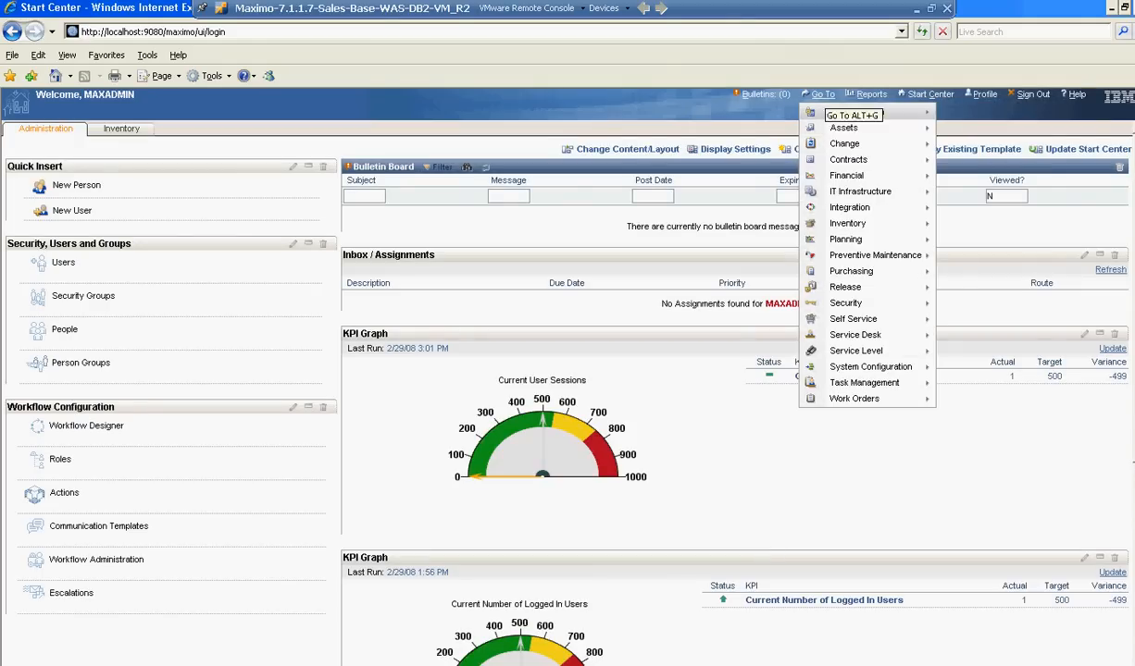
mouse_move(915, 370)
mouse_move(972, 367)
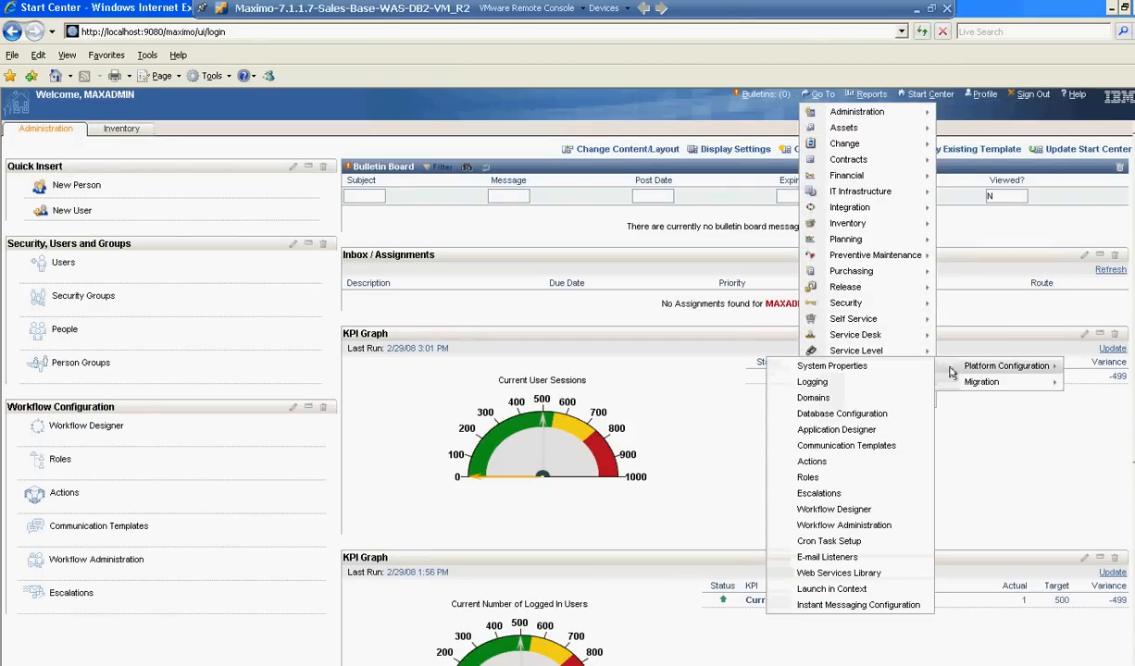
left_click(830, 430)
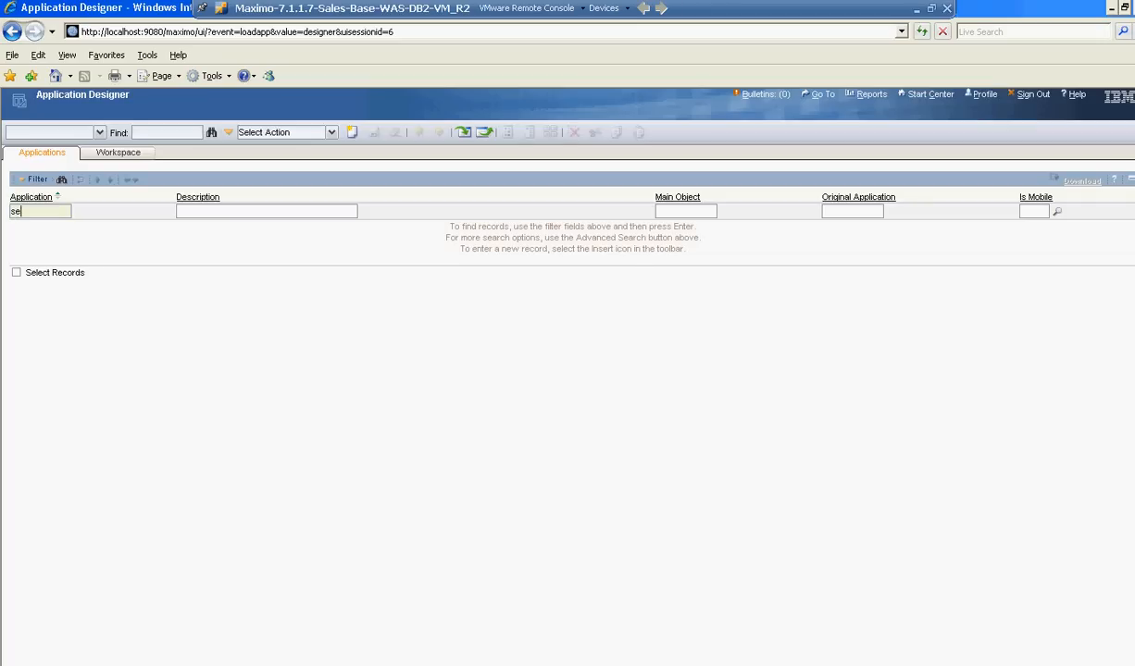
type("serial")
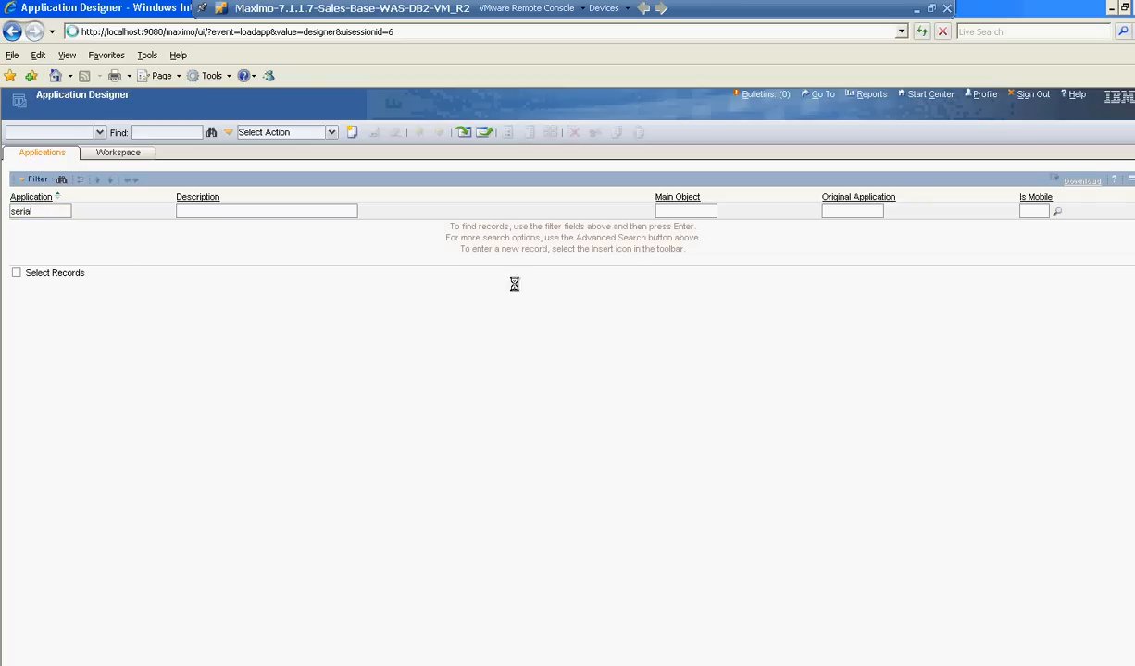
key("Return")
left_click(27, 226)
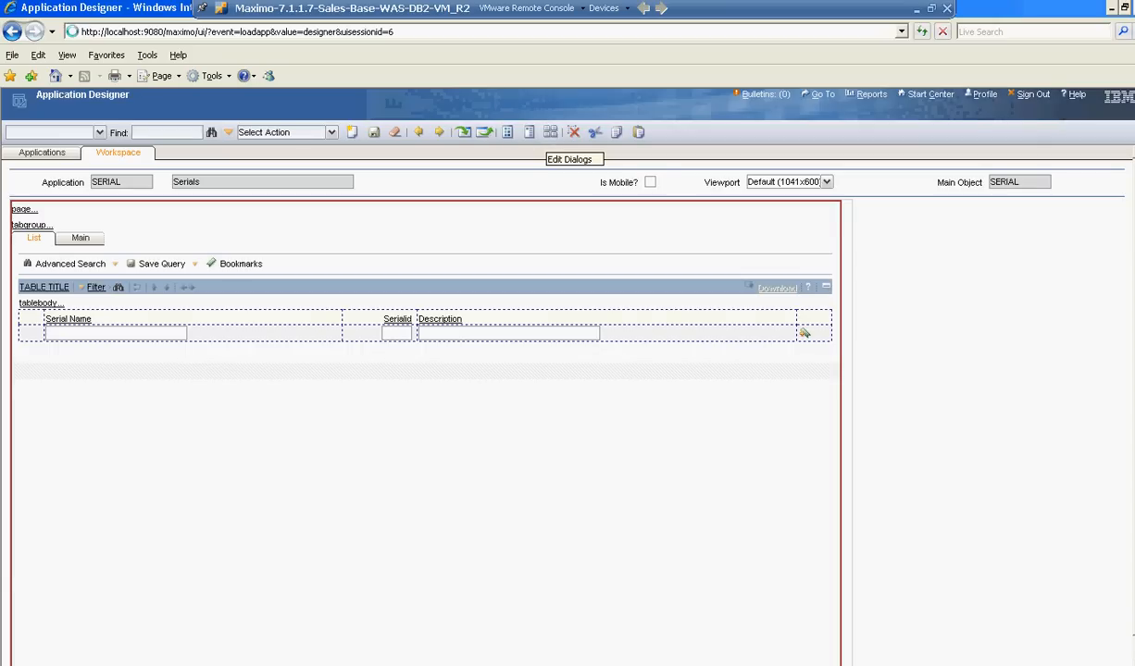
Open the Custom Serial Dialog Box from the application's editable dialogs and move it clear of the Edit Dialogs window.
left_click(549, 132)
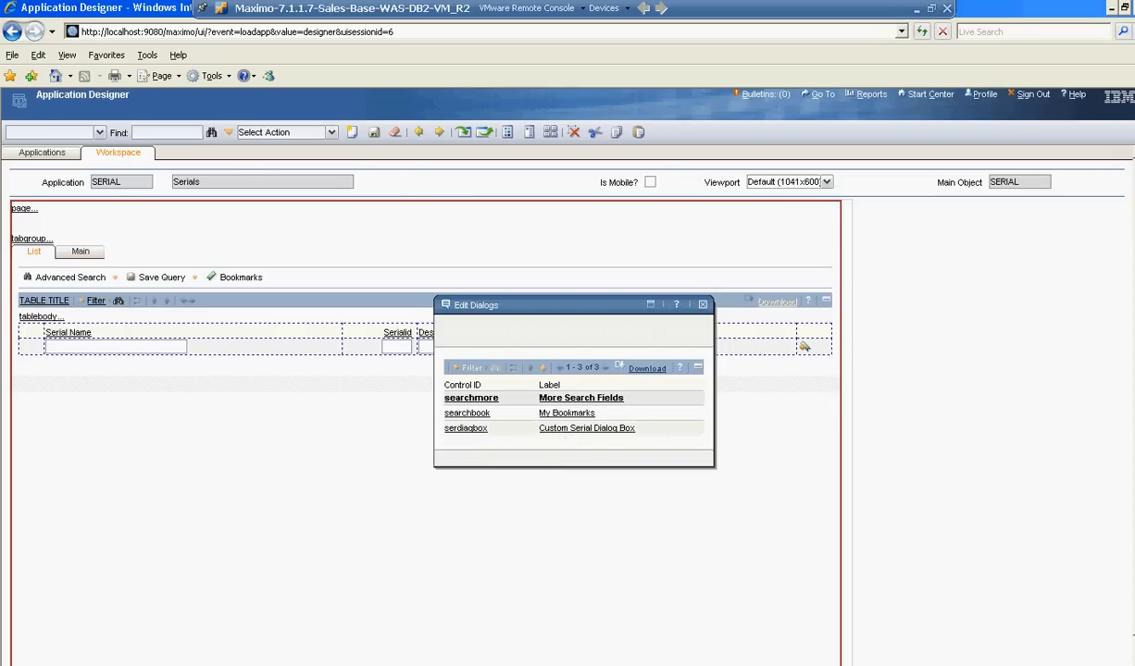
left_click(565, 429)
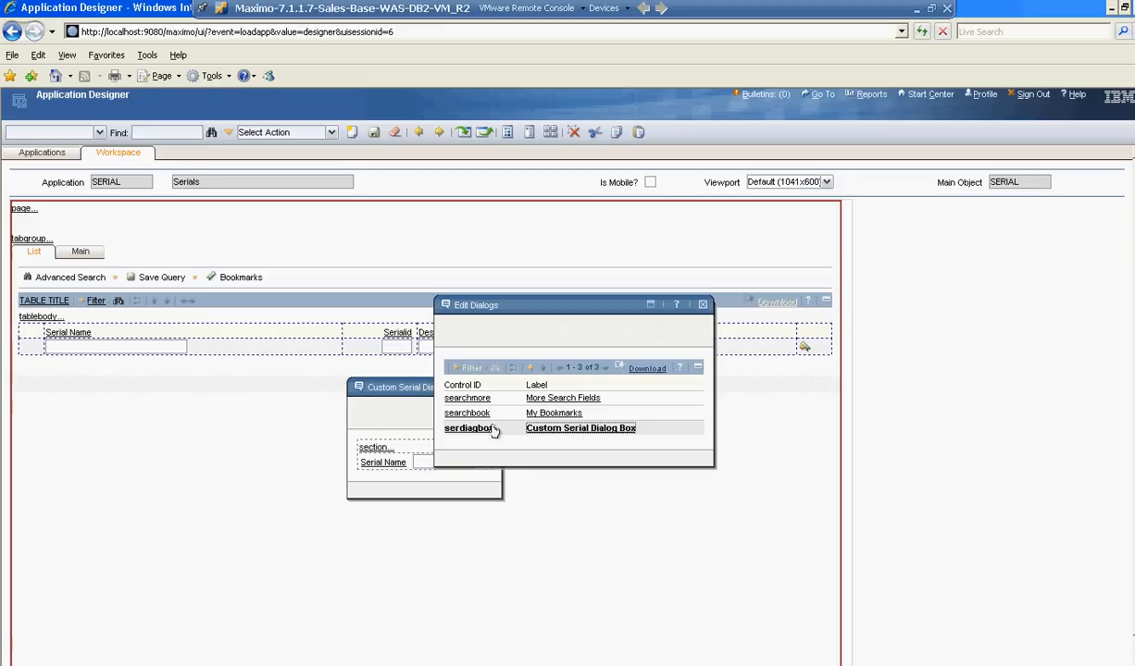
left_click_drag(400, 392, 261, 373)
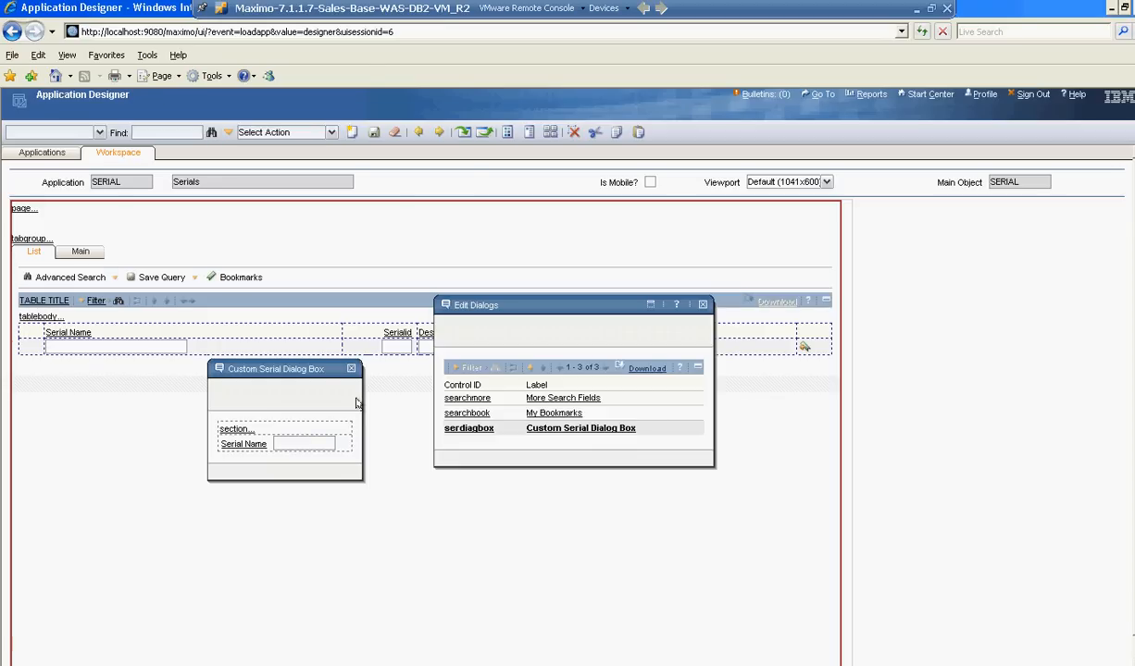
Add a button group to the custom dialog's section from the Control Palette and place a second pushbutton in that group.
left_click(506, 140)
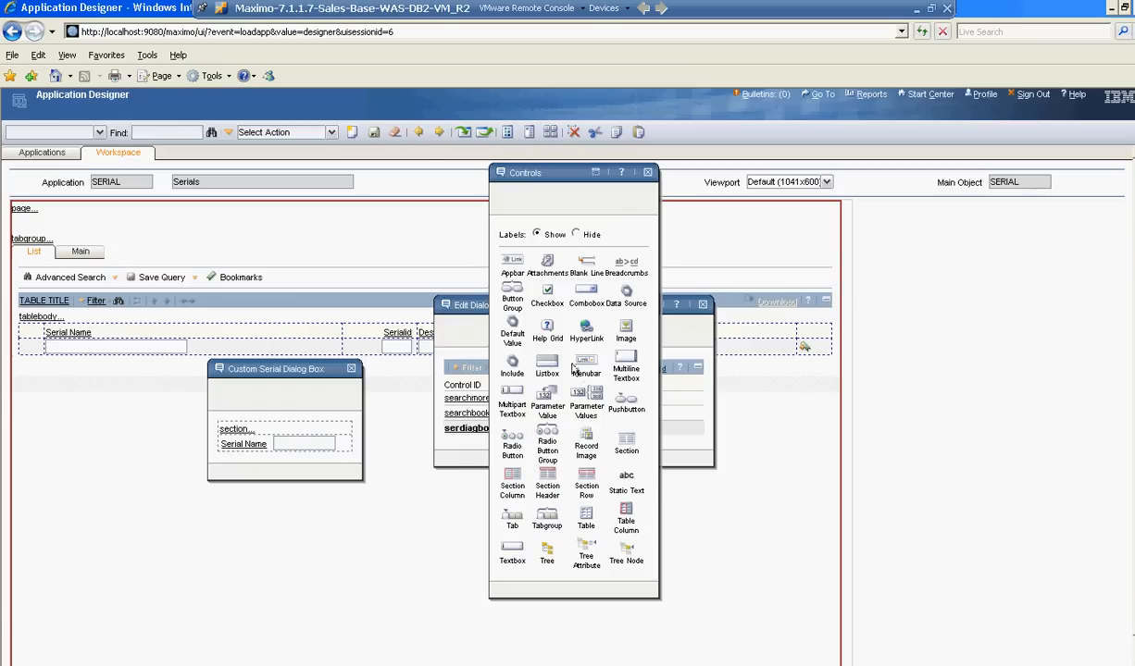
left_click_drag(514, 304, 236, 431)
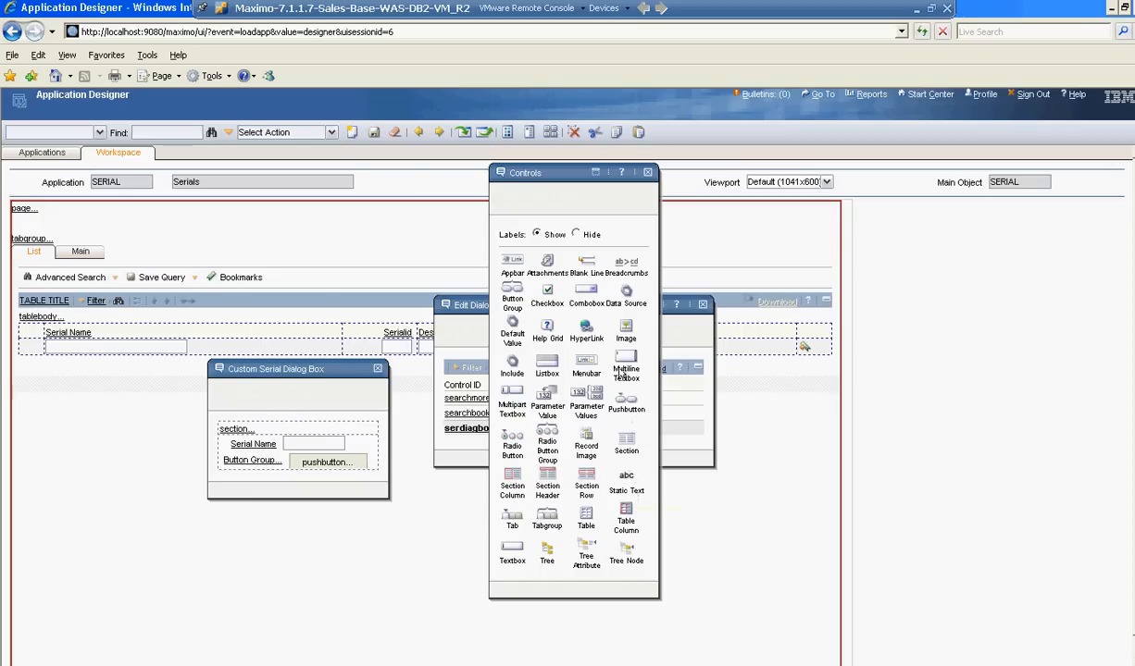
left_click_drag(622, 400, 369, 460)
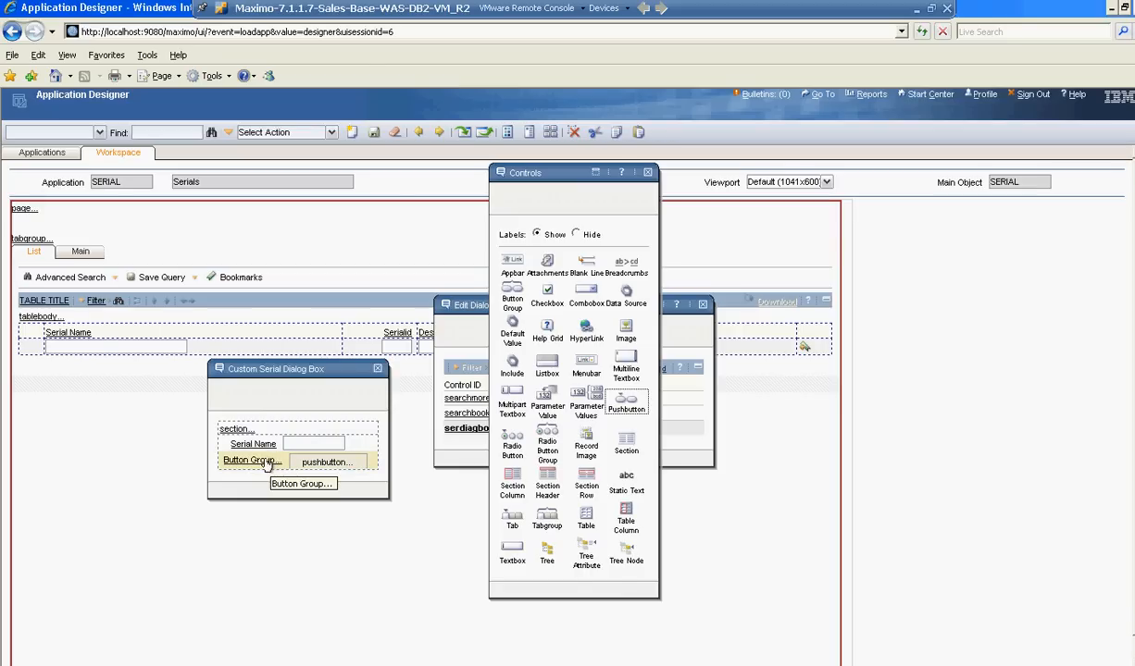
left_click(311, 463)
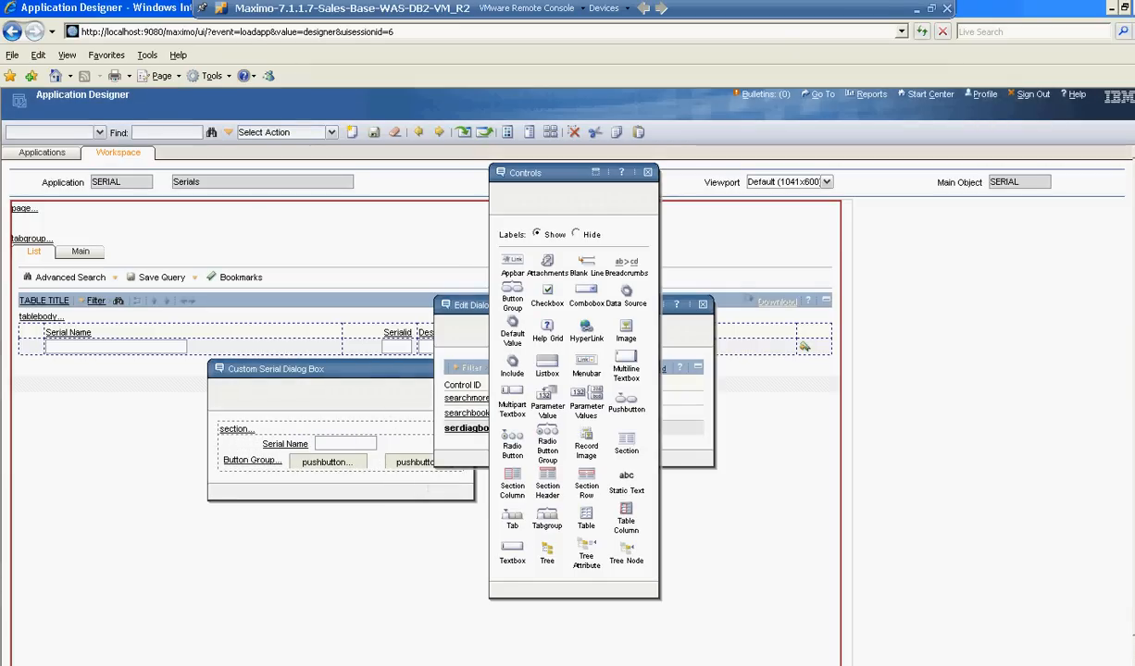
Close the control palette, move the custom dialog clear of Edit Dialogs, and label its first pushbutton "Serial Button 1".
left_click(647, 172)
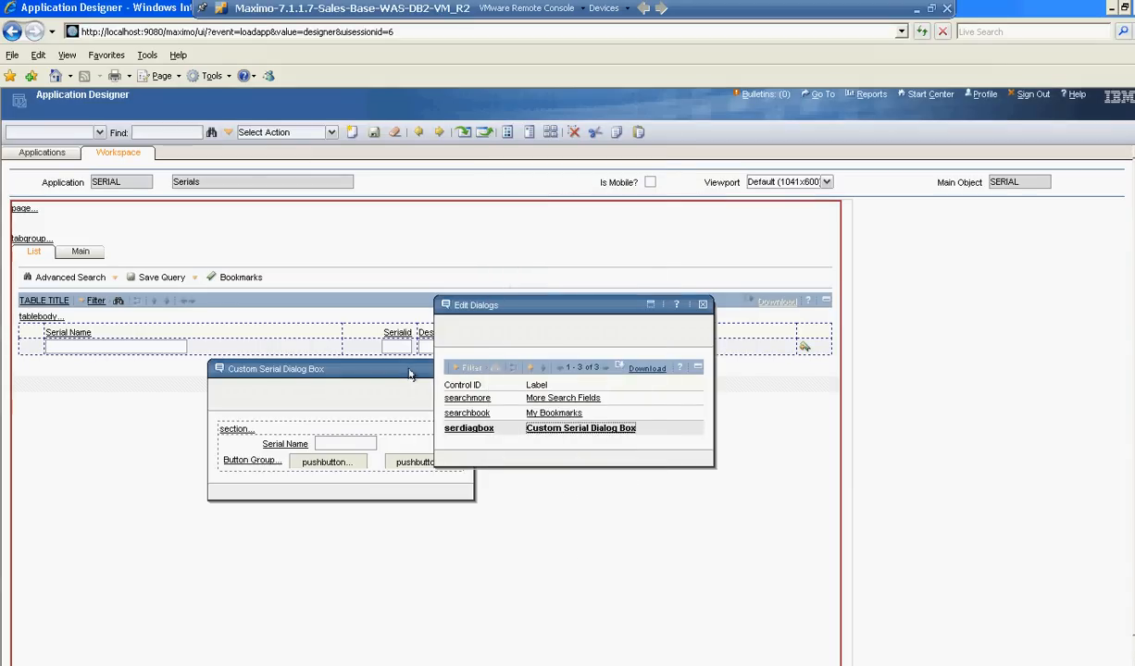
left_click_drag(387, 366, 270, 376)
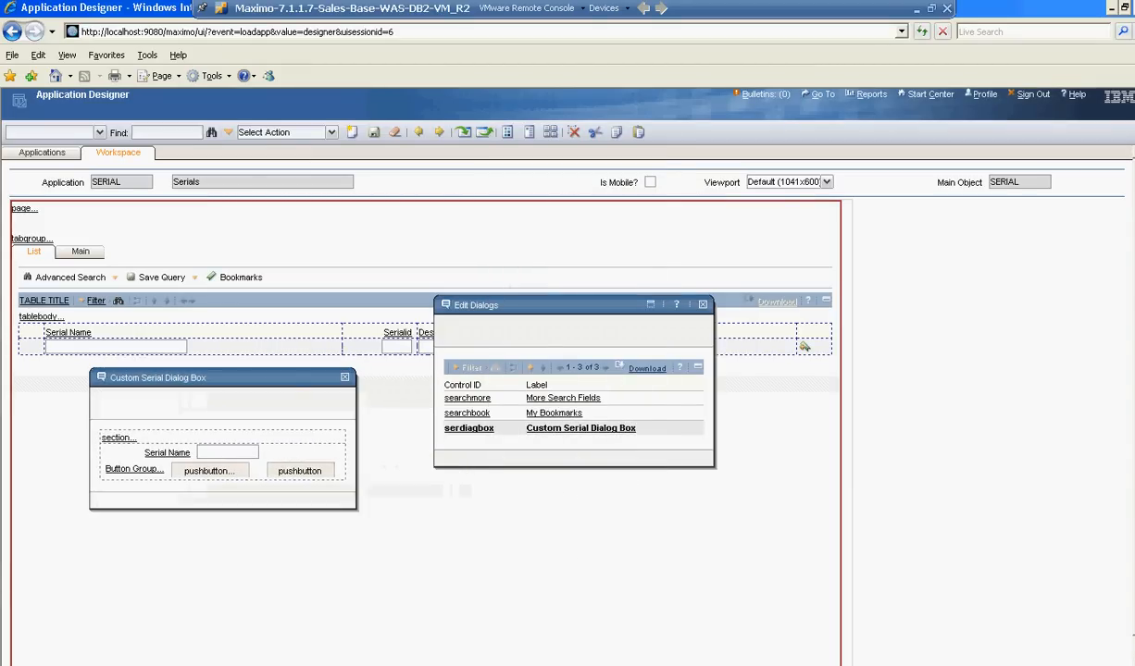
left_click(193, 470)
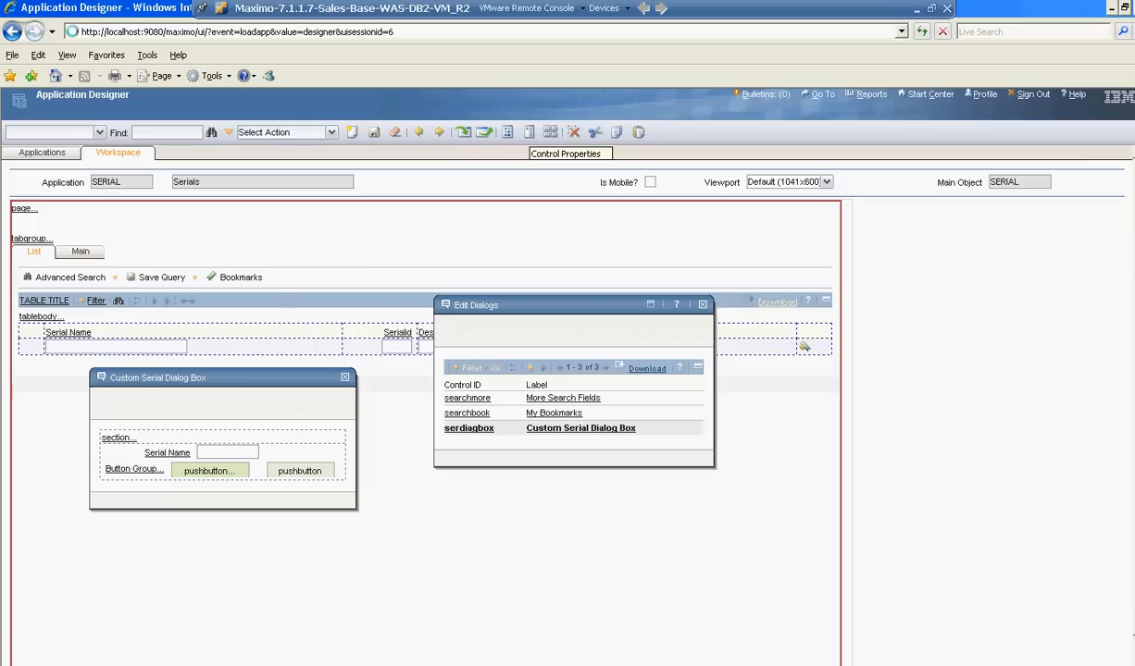
left_click(528, 132)
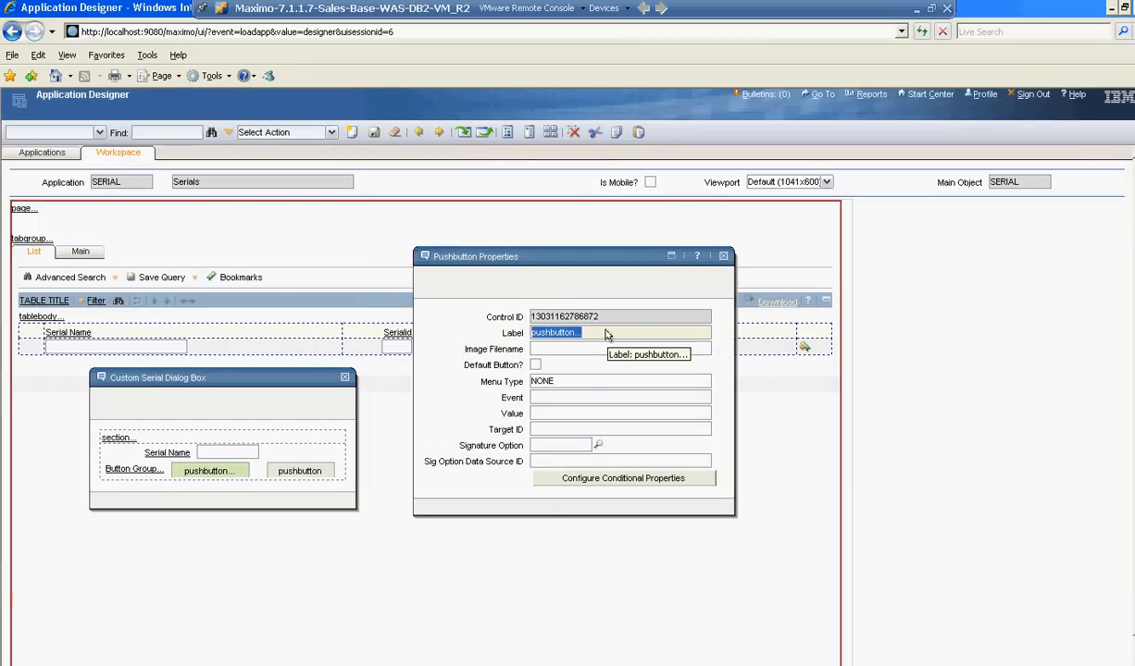
type("Serial Button 1")
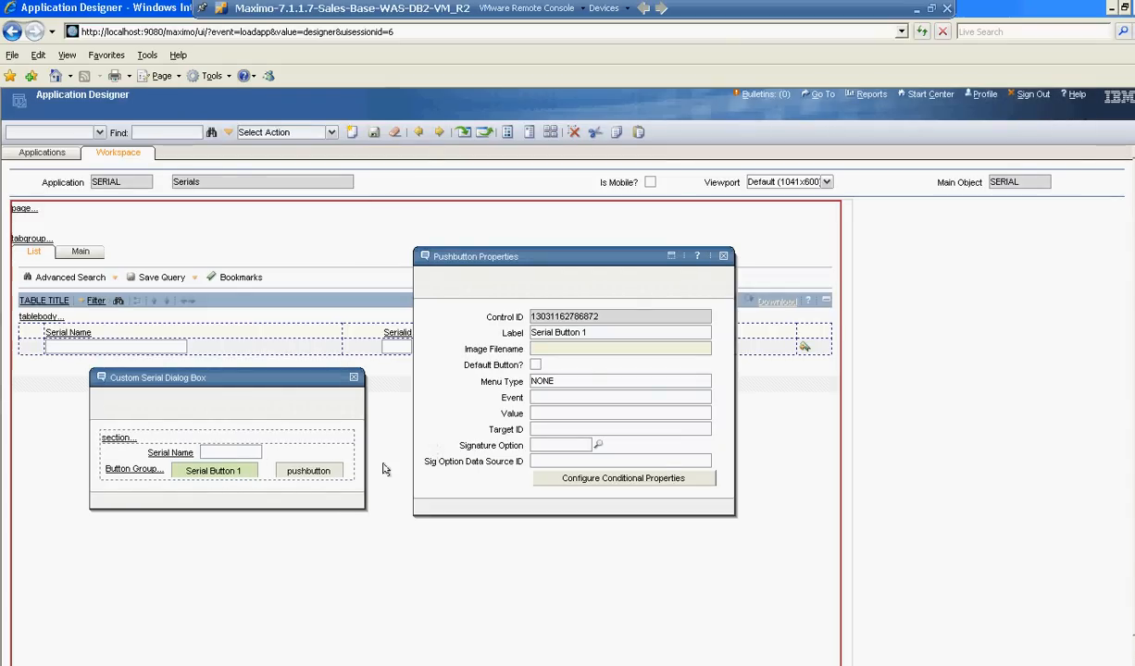
Label the second pushbutton "Serial Button 2", close the properties and dialog windows, and save the application.
left_click(326, 474)
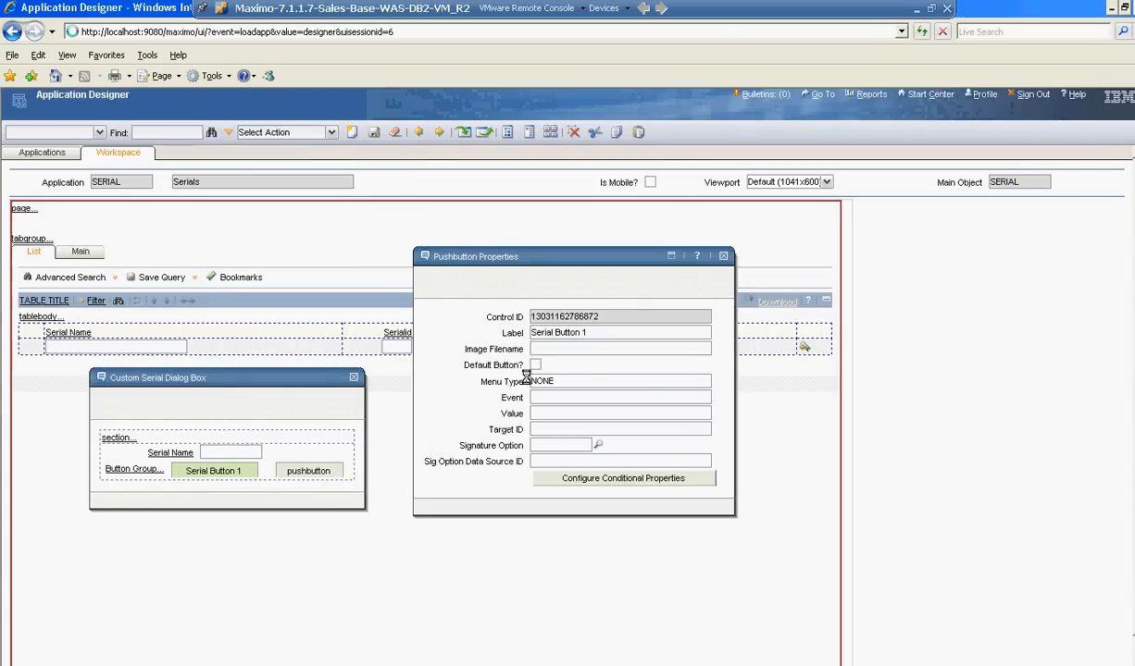
left_click(574, 332)
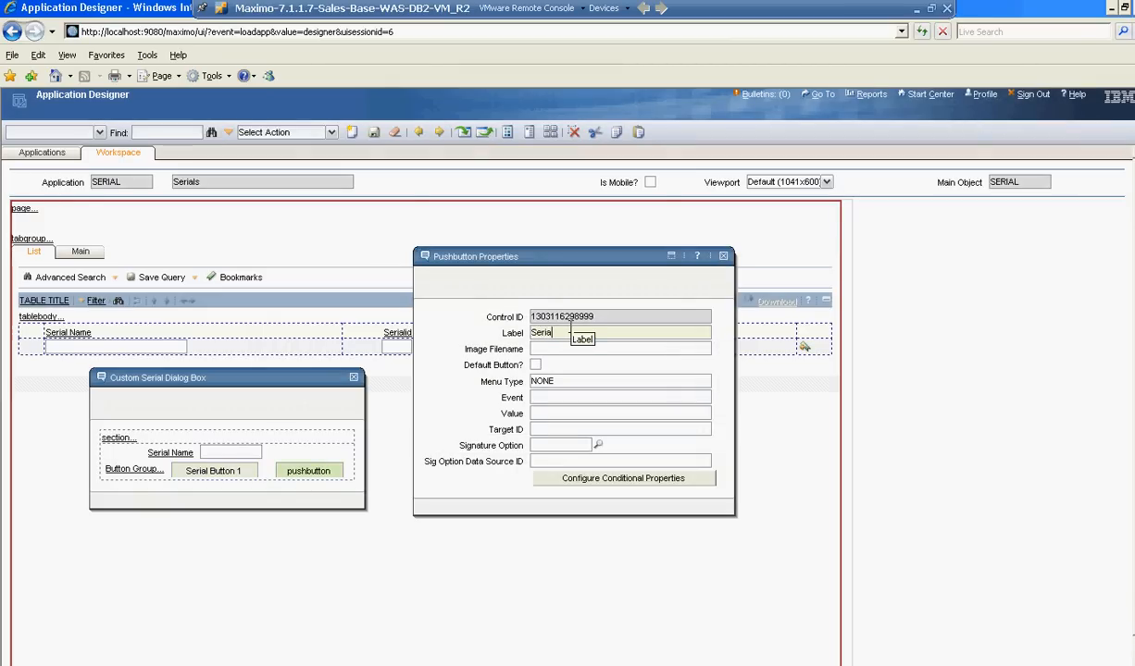
type("Serial Button 2")
key("Tab")
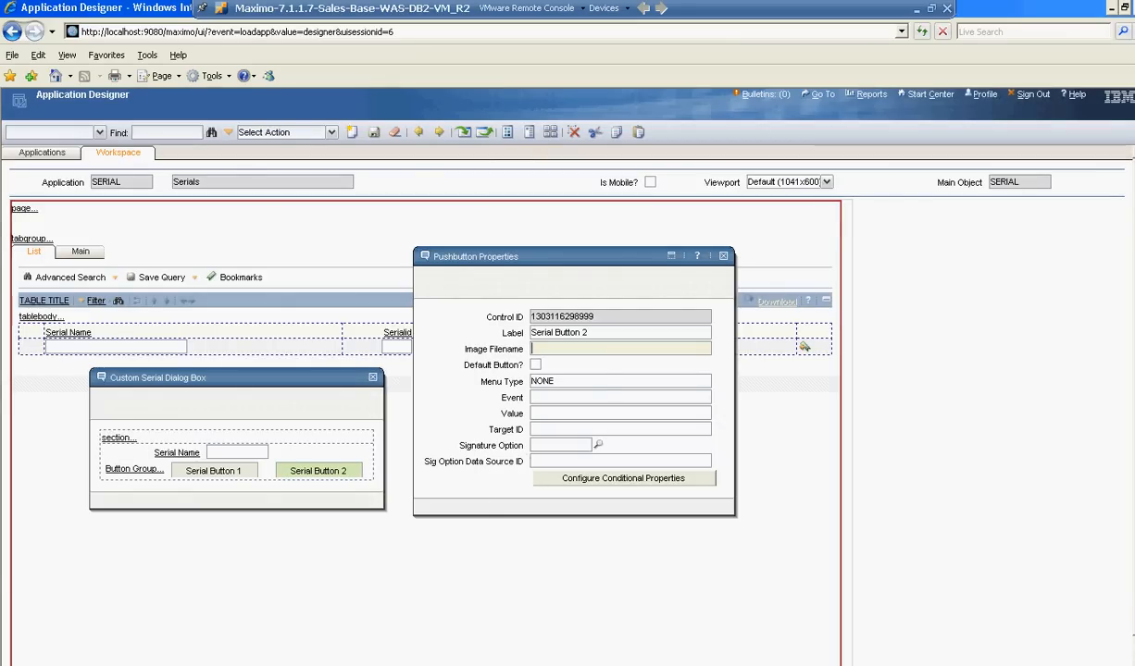
left_click(723, 257)
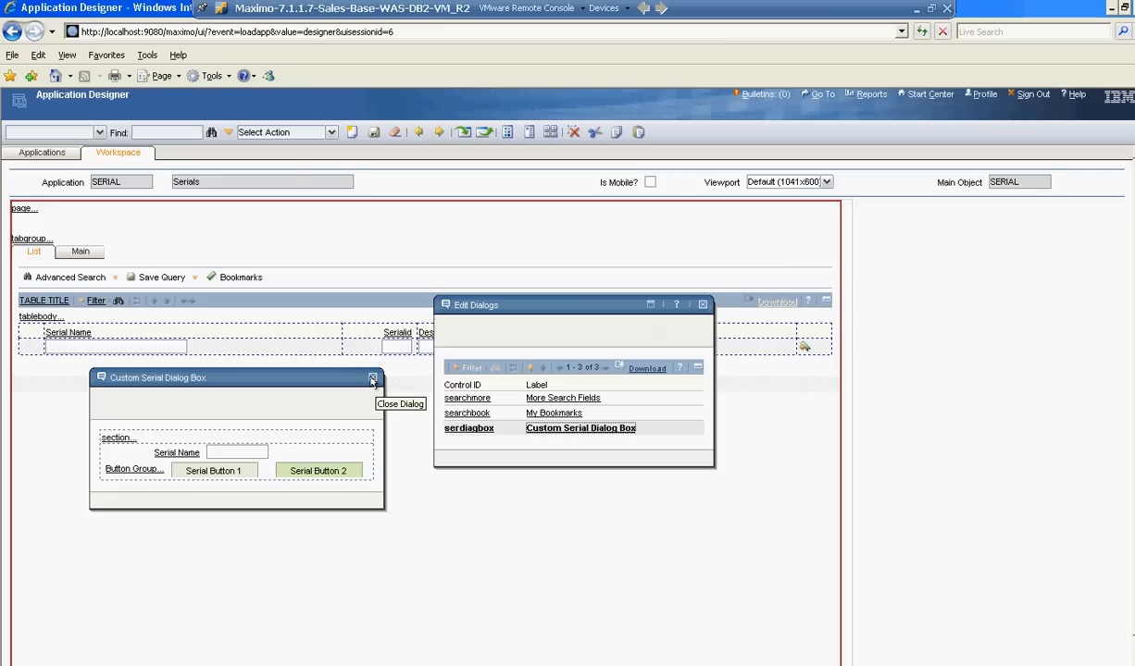
left_click(372, 380)
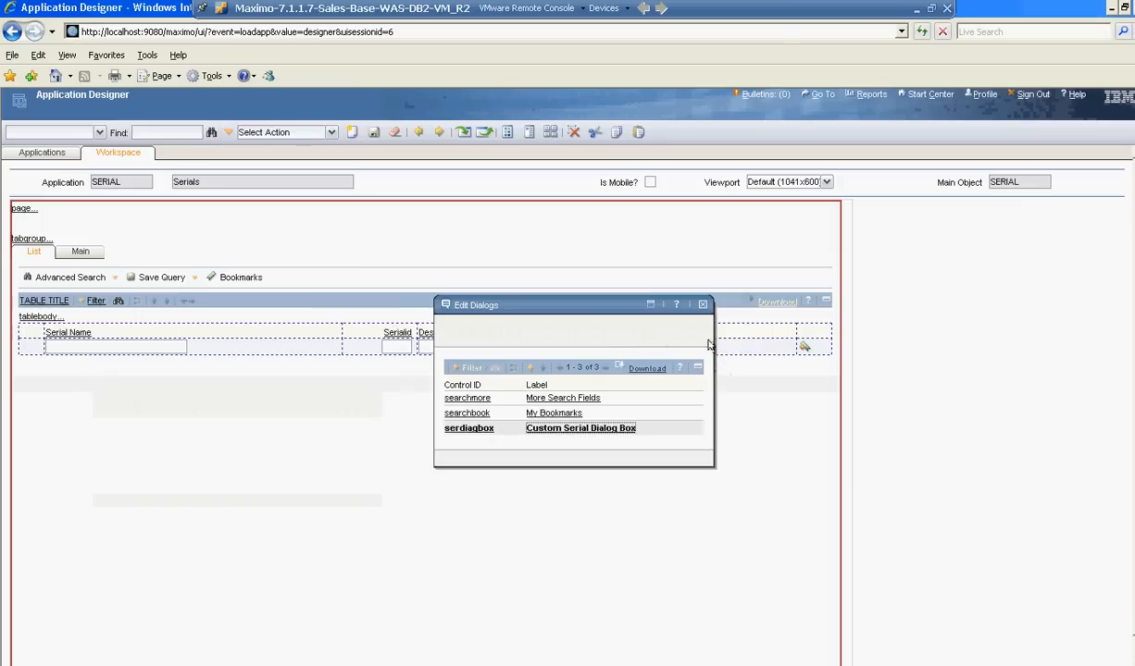
left_click(703, 305)
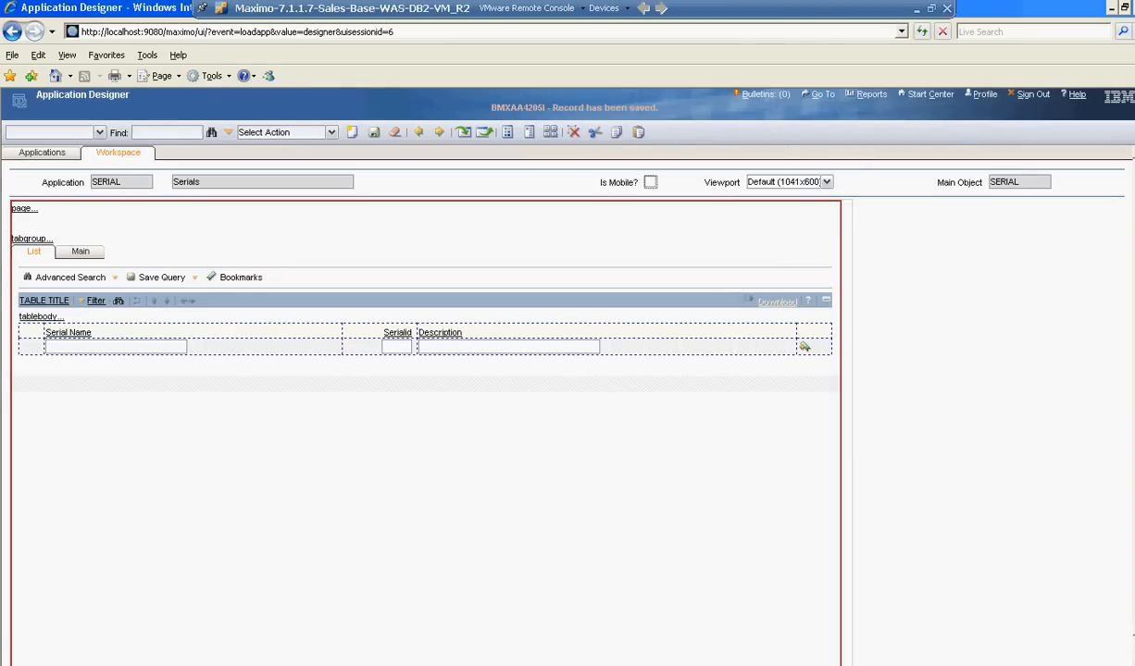
Sign out of Maximo and sign back in with the administrator's user name and password.
left_click(1034, 96)
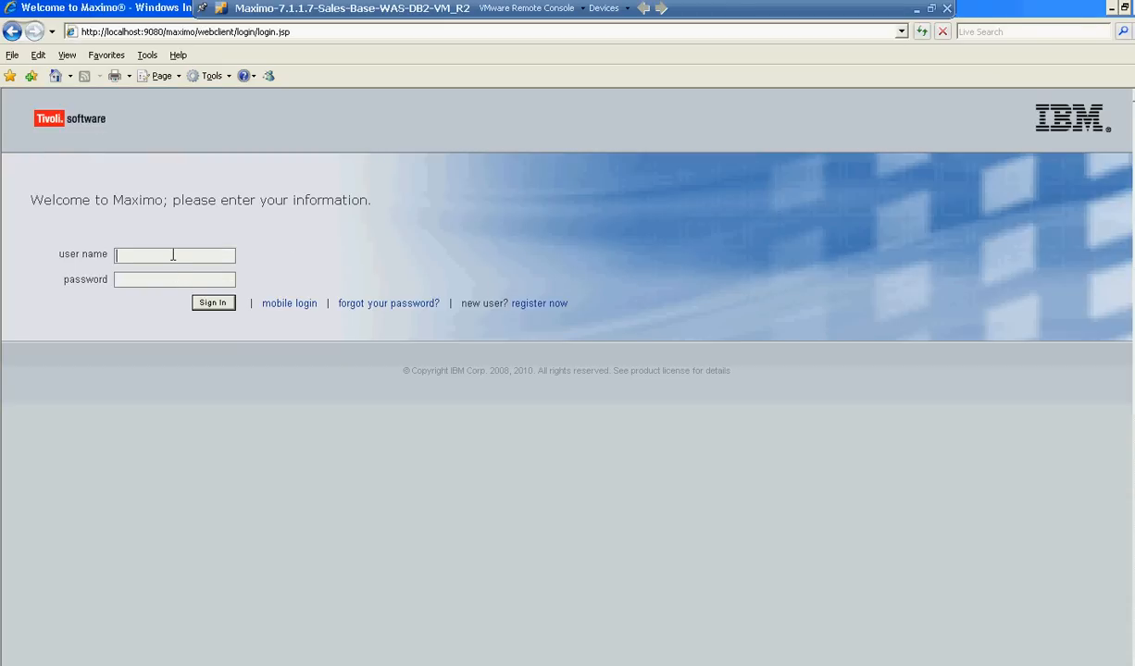
type("maxadminmaxad")
key("Return")
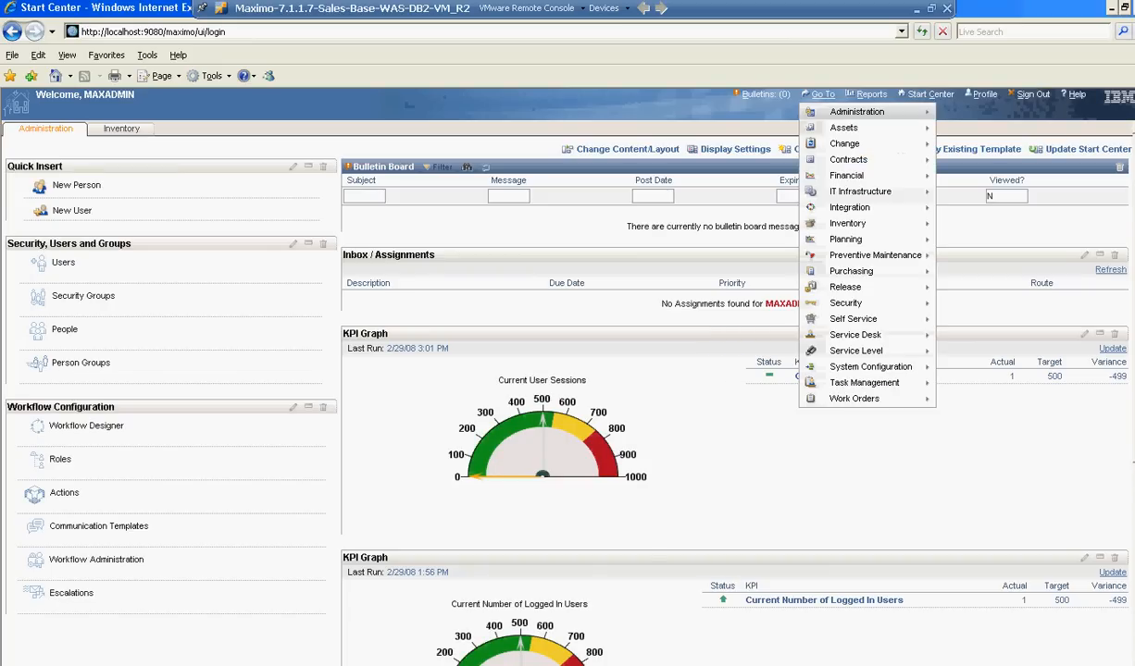
Go to the Serials application under Administration and start a new record.
mouse_move(914, 371)
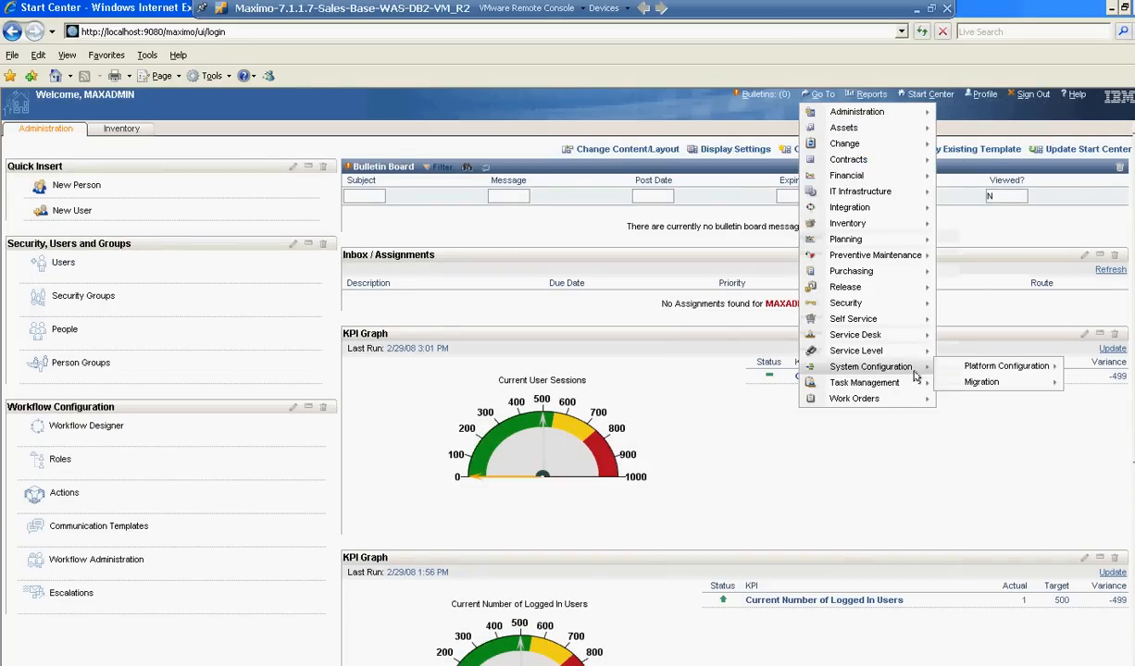
mouse_move(916, 112)
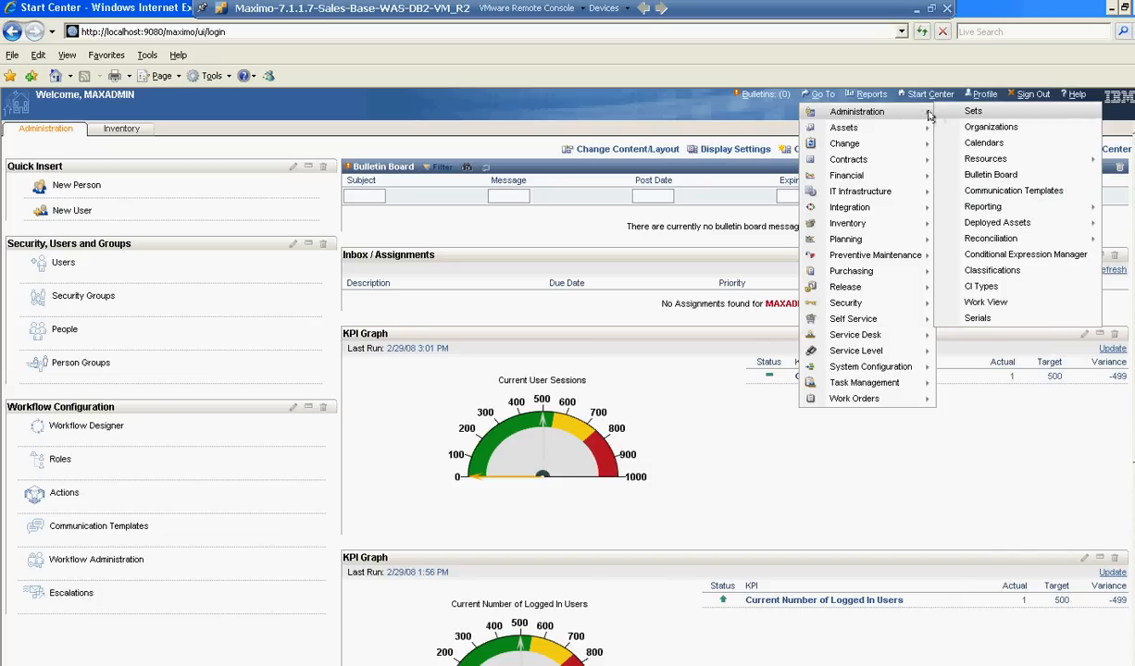
left_click(962, 318)
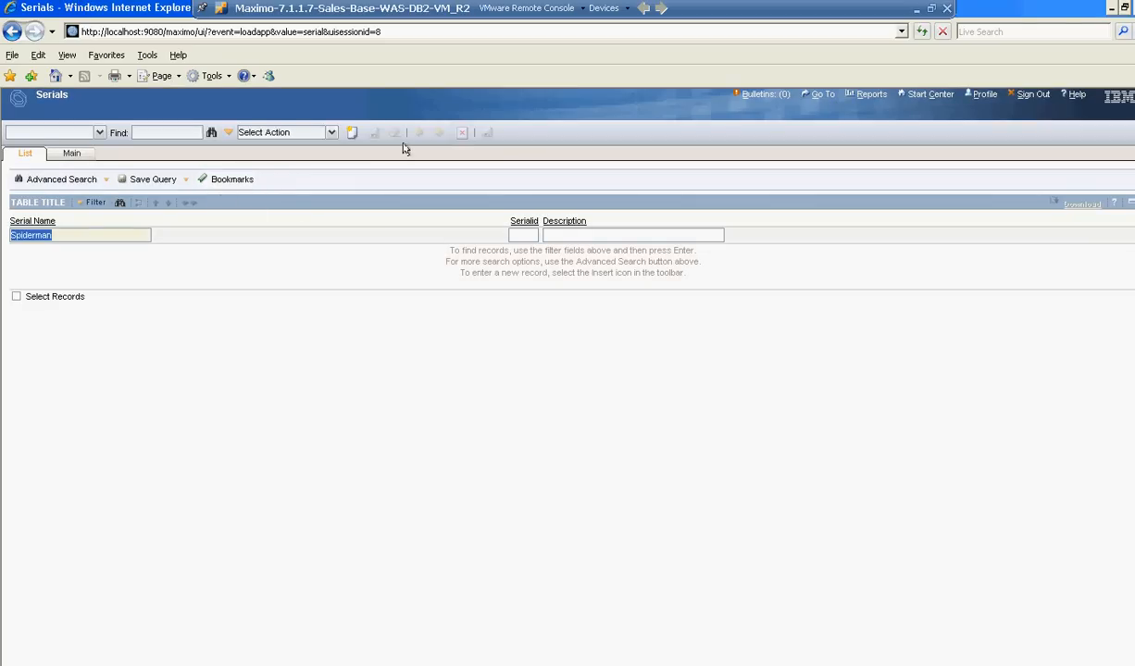
left_click(352, 133)
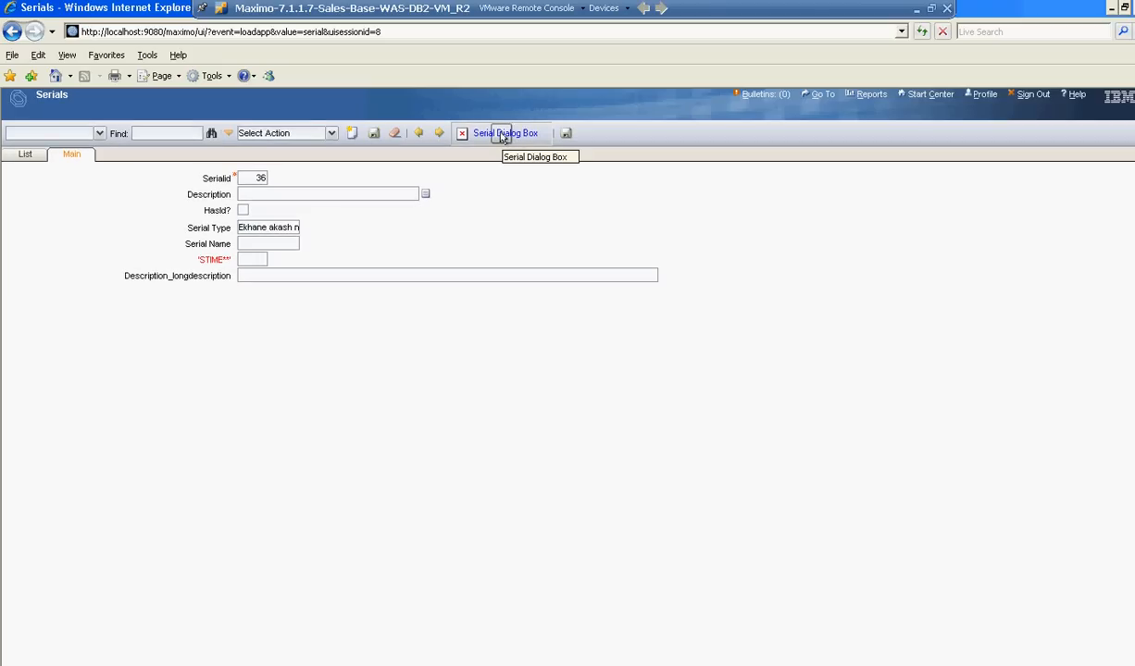
Open the Serial Dialog Box, try both of its buttons and the Serial Name field, and close it.
left_click(501, 136)
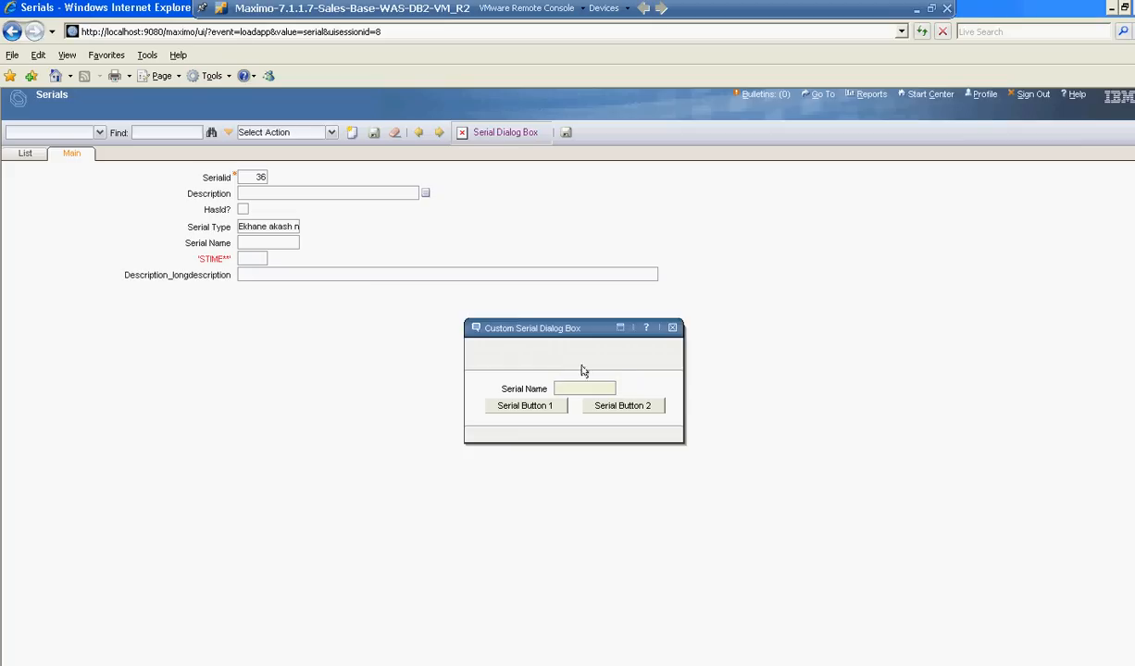
left_click(544, 413)
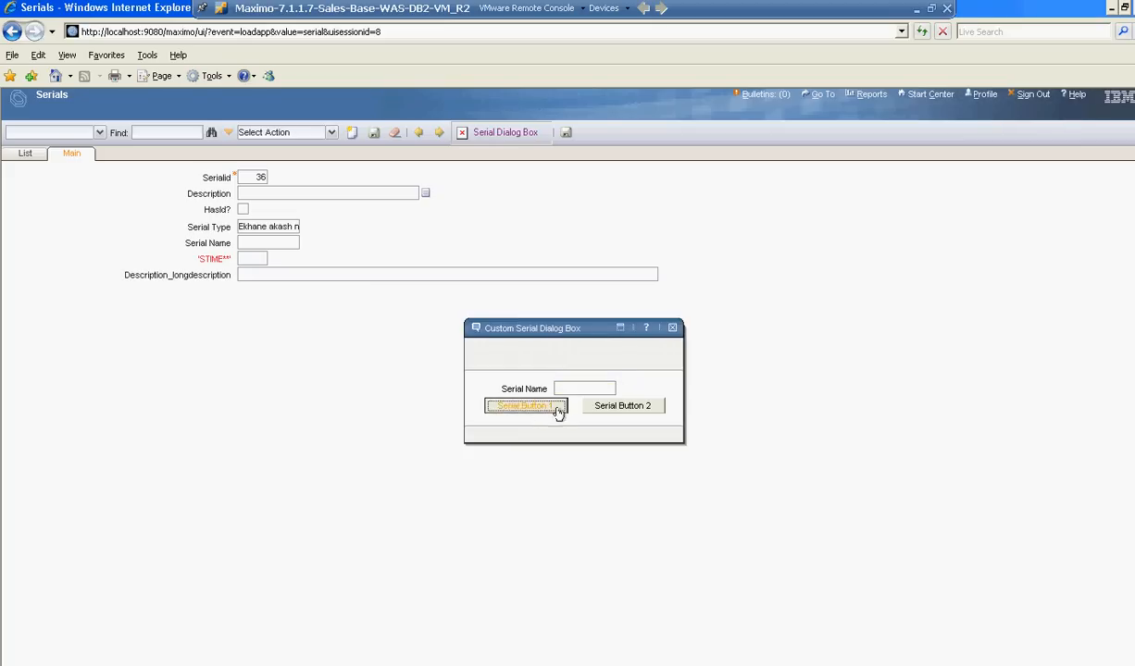
left_click(617, 409)
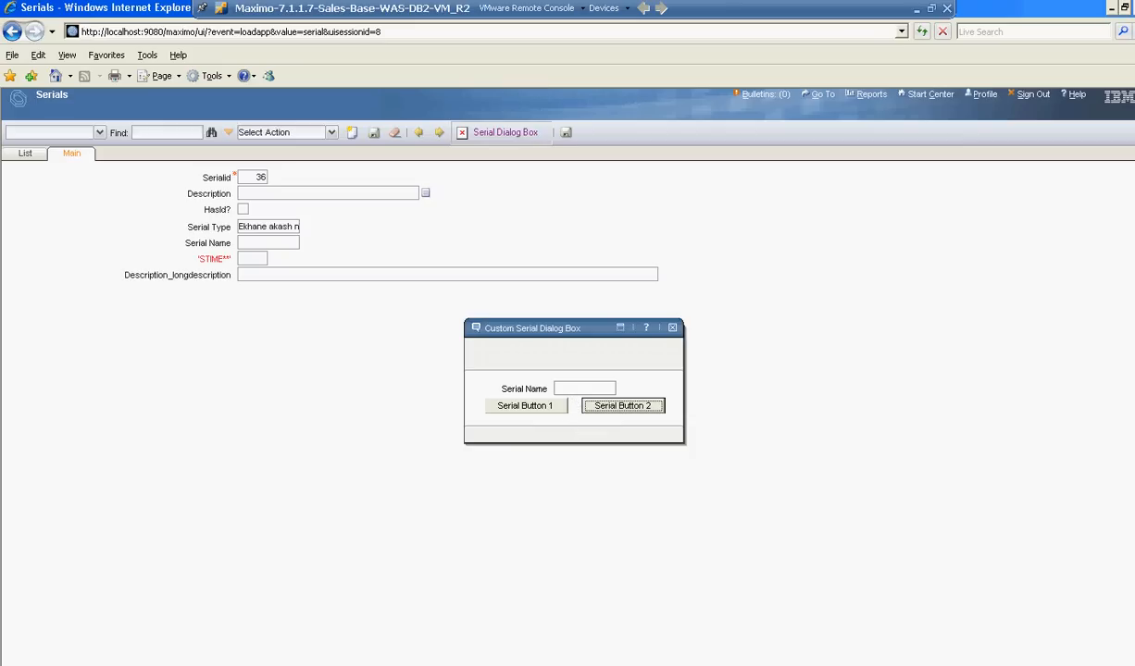
left_click(569, 387)
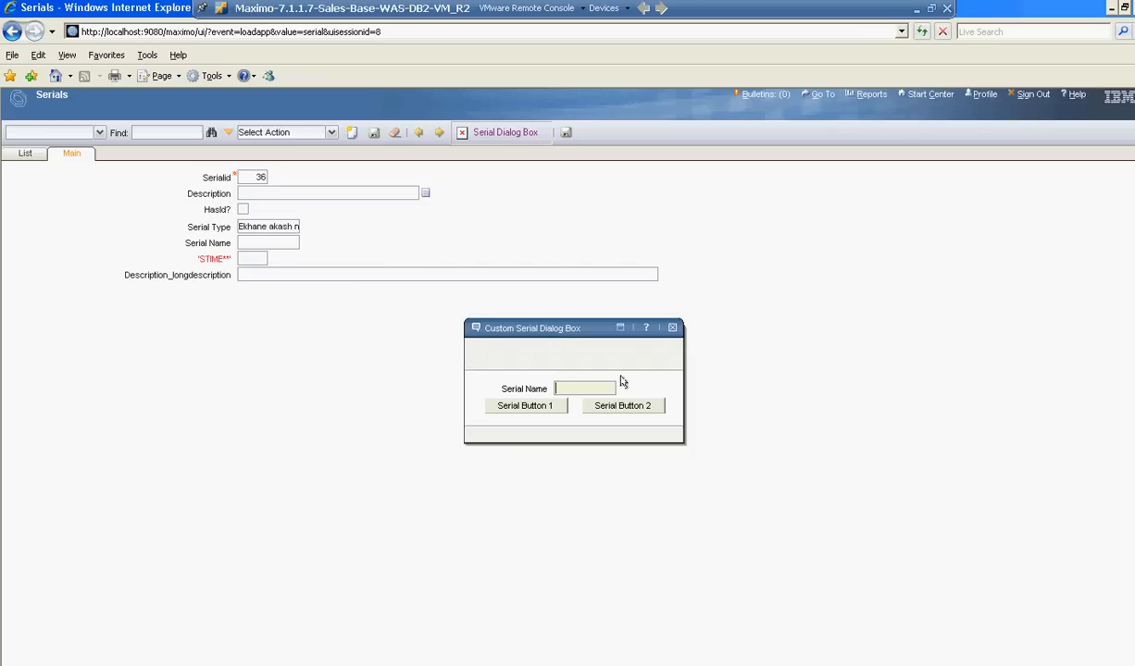
left_click(672, 327)
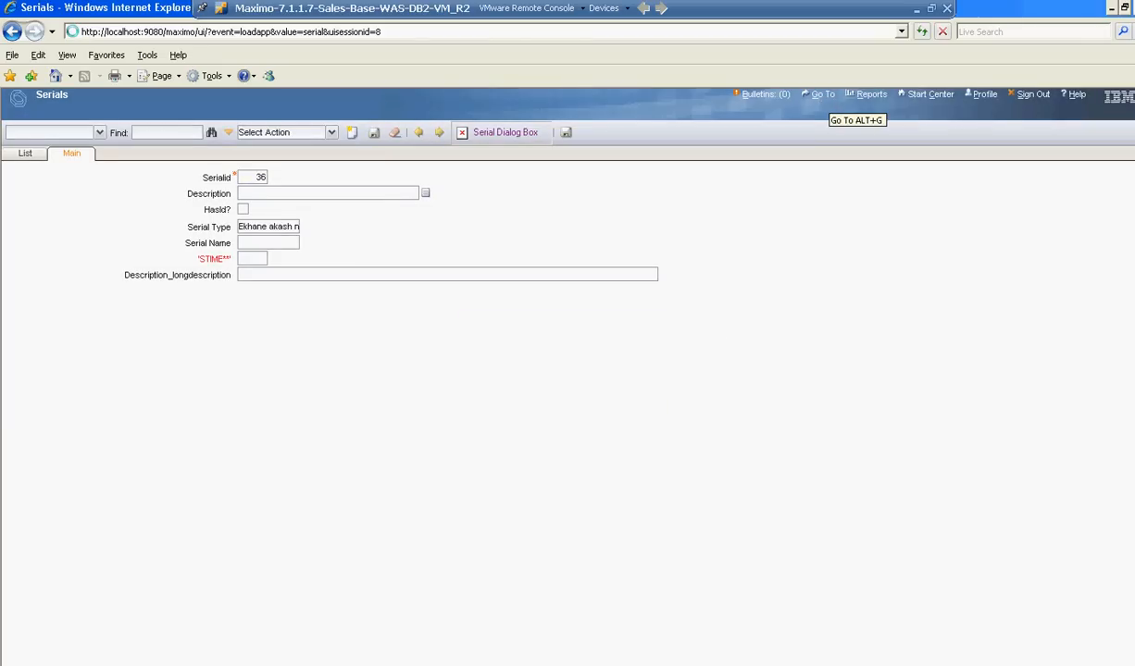
Return to Application Designer under Platform Configuration without saving the new record, filter the applications by "serial" and open SERIAL.
left_click(819, 95)
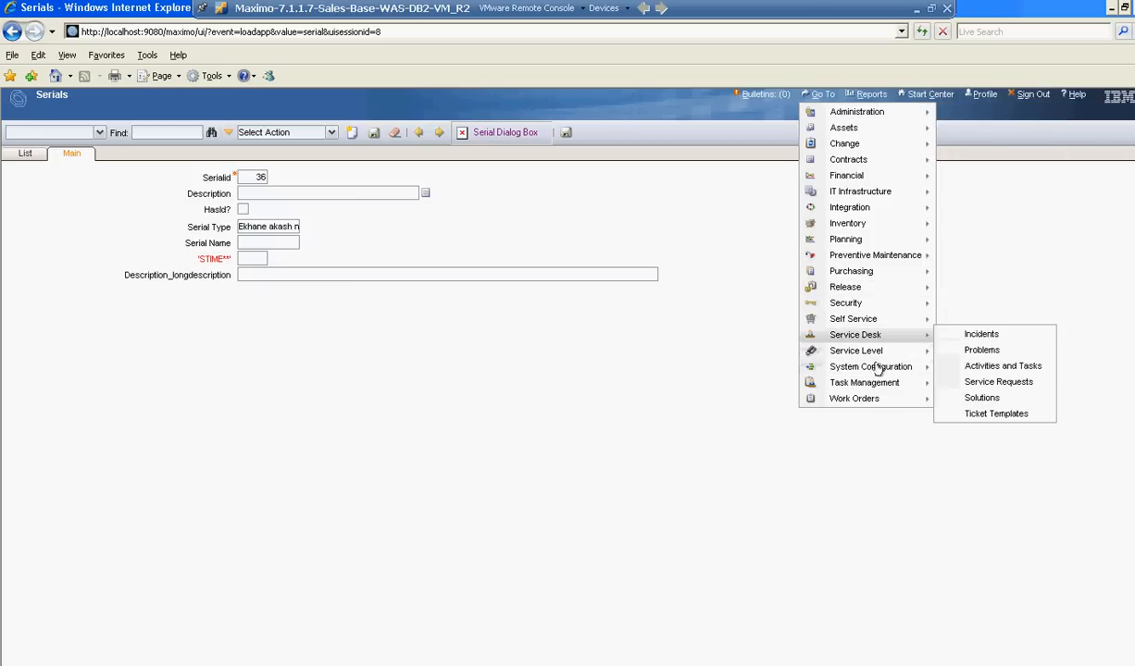
mouse_move(909, 379)
mouse_move(981, 367)
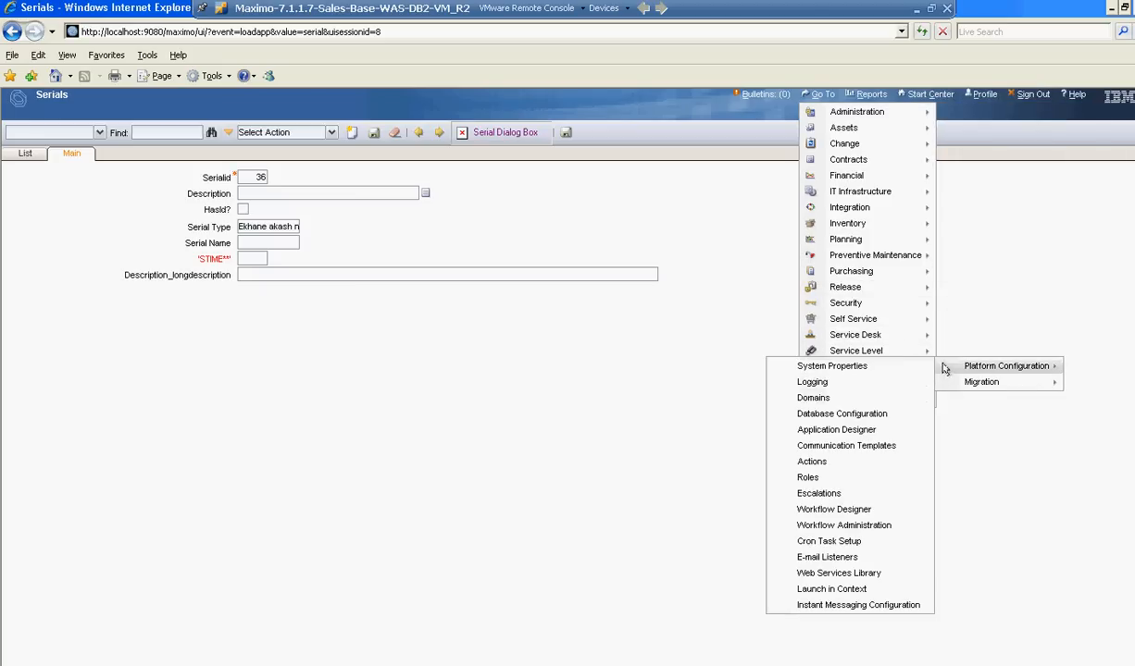
left_click(848, 431)
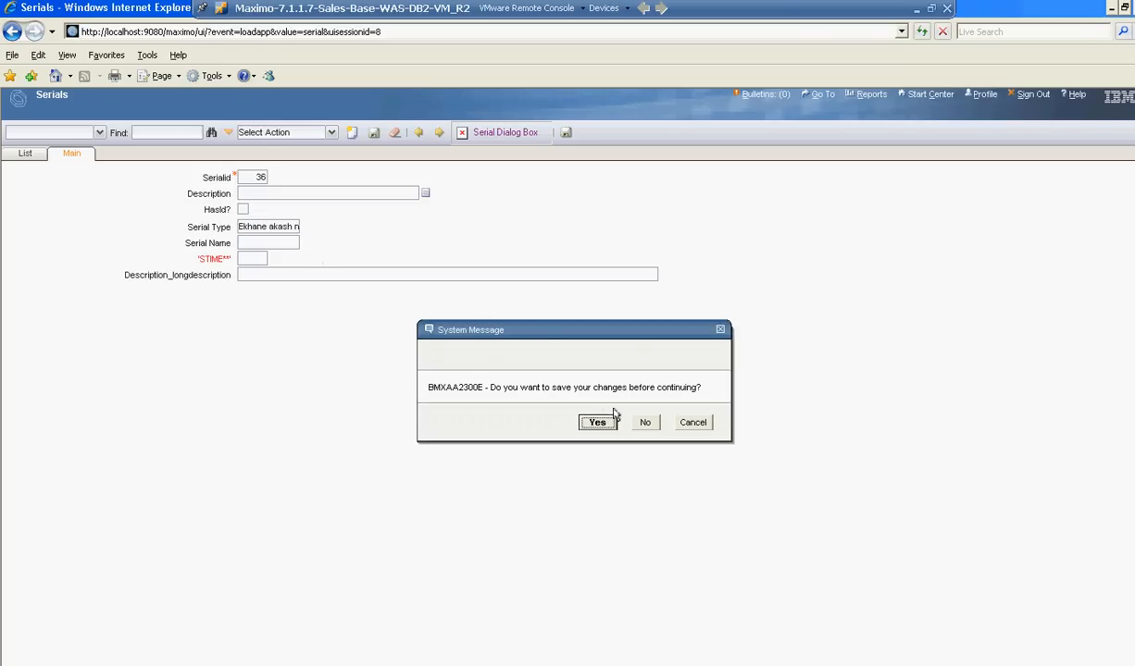
left_click(645, 422)
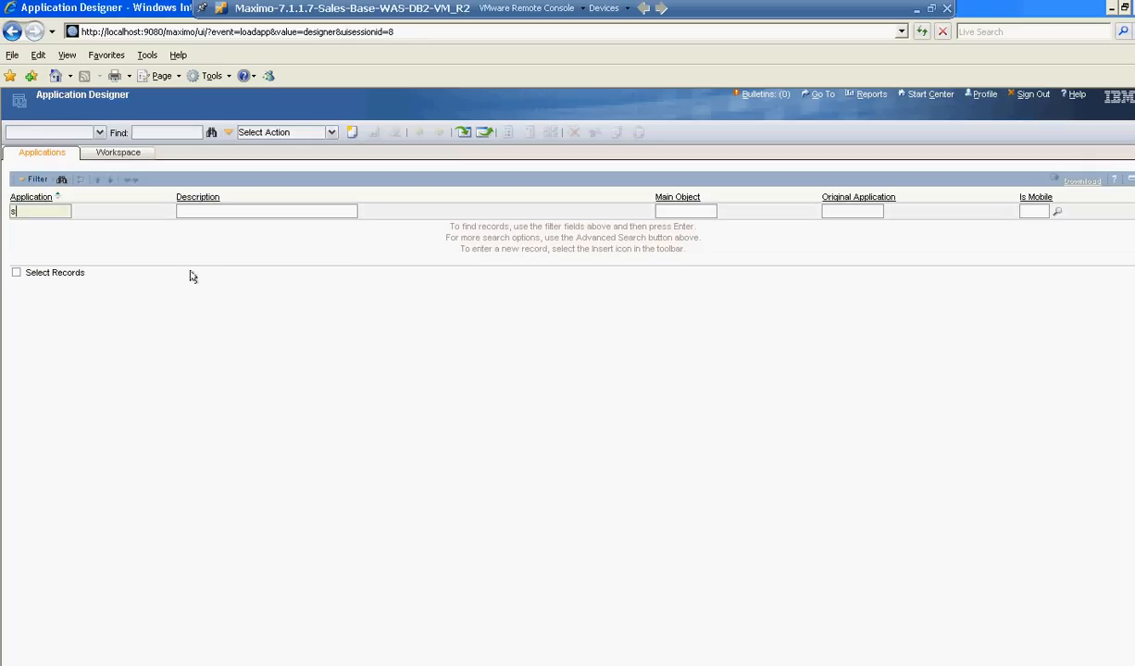
key("Return")
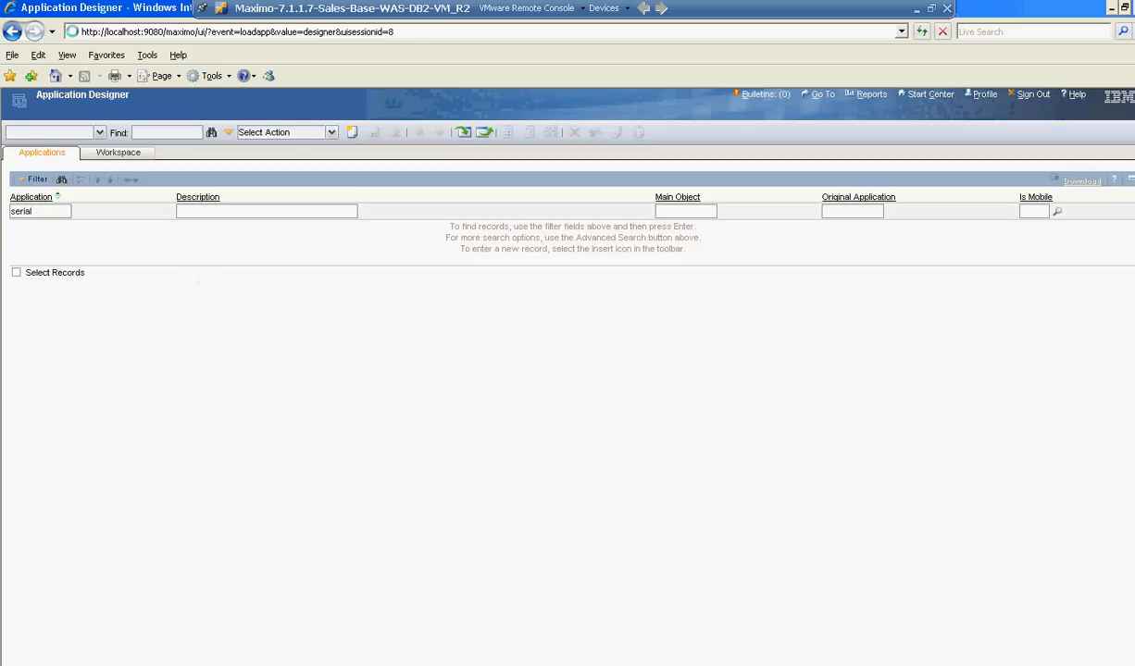
left_click(28, 227)
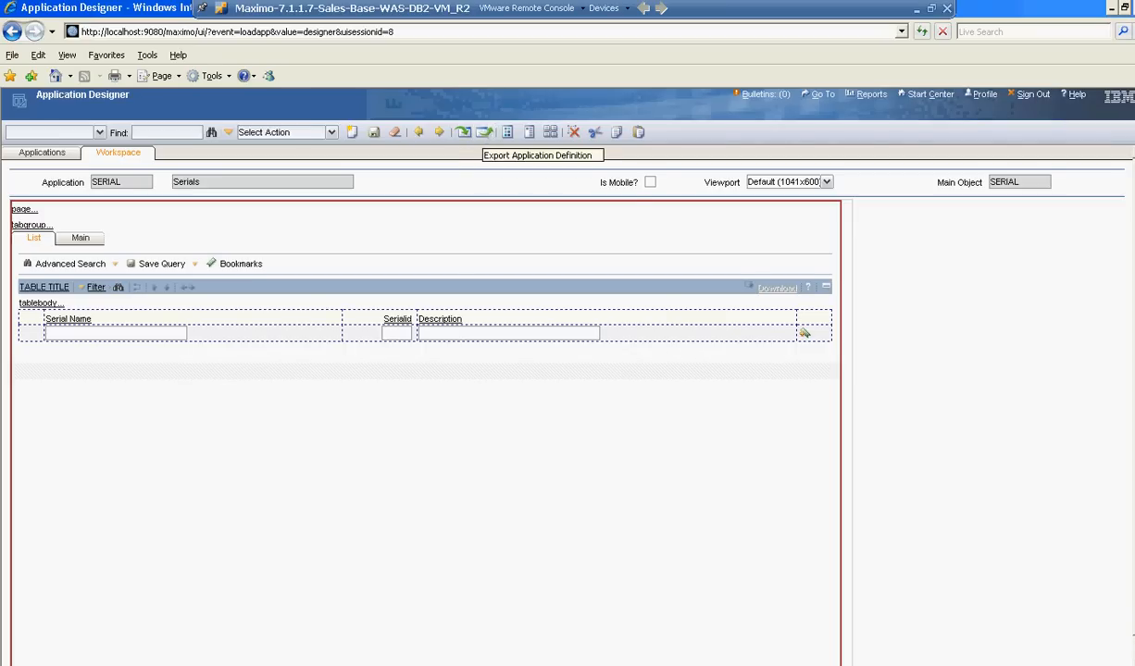
Export the SERIAL application definition to the Desktop as serial.xml, replacing the existing file, then close the XML window and minimize the browser.
left_click(484, 133)
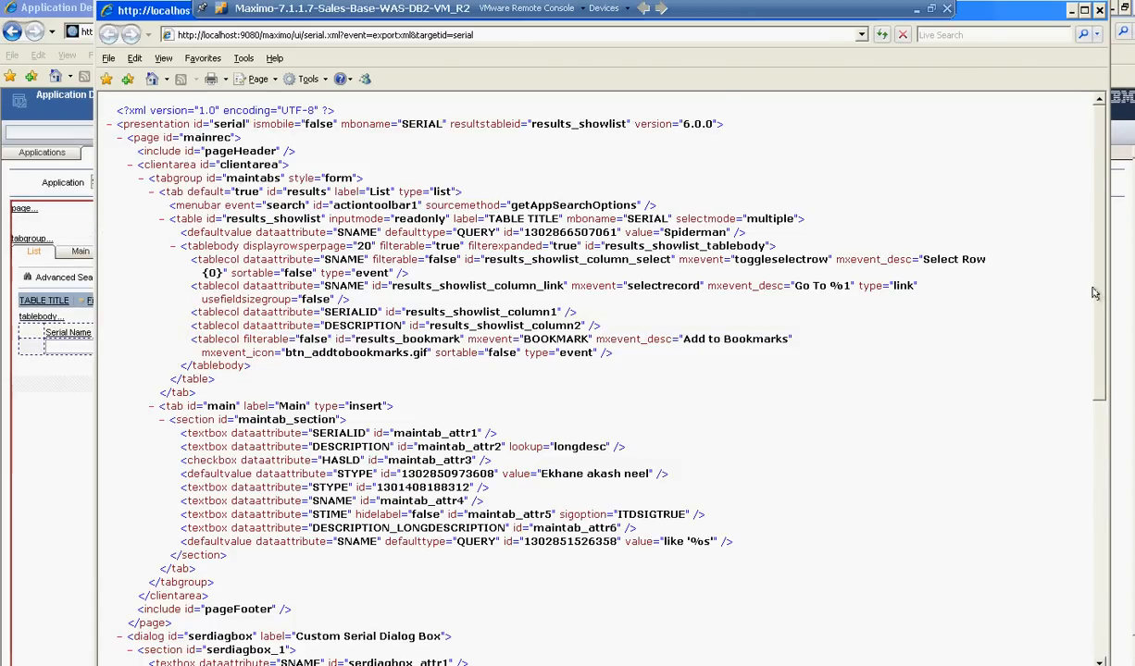
left_click(108, 57)
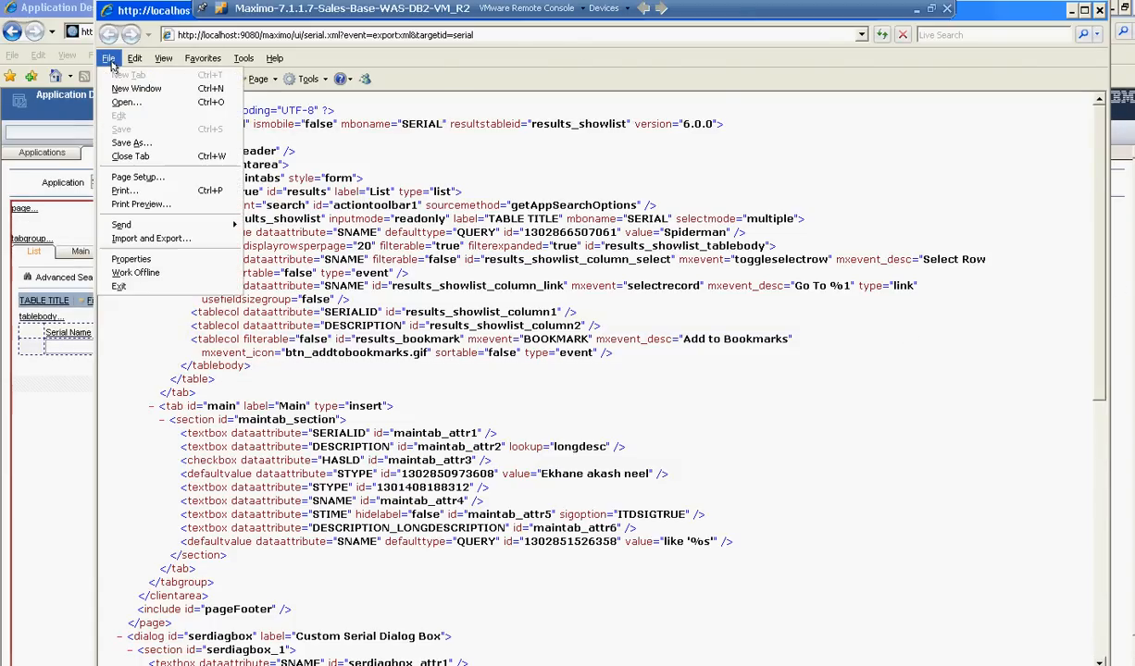
left_click(131, 144)
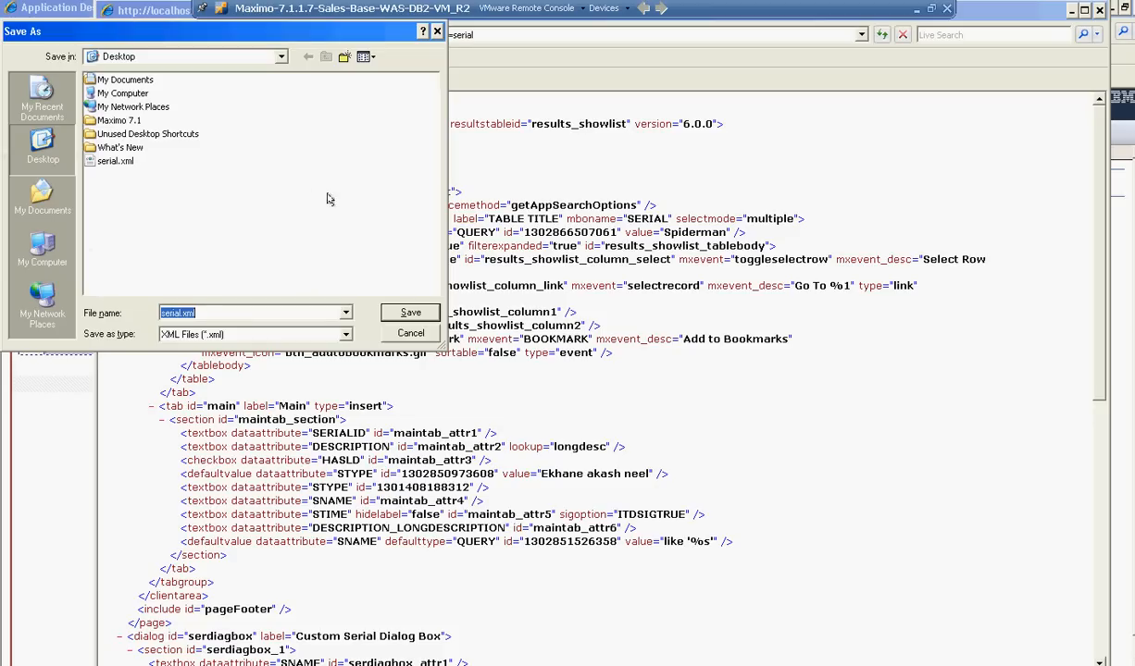
left_click(396, 316)
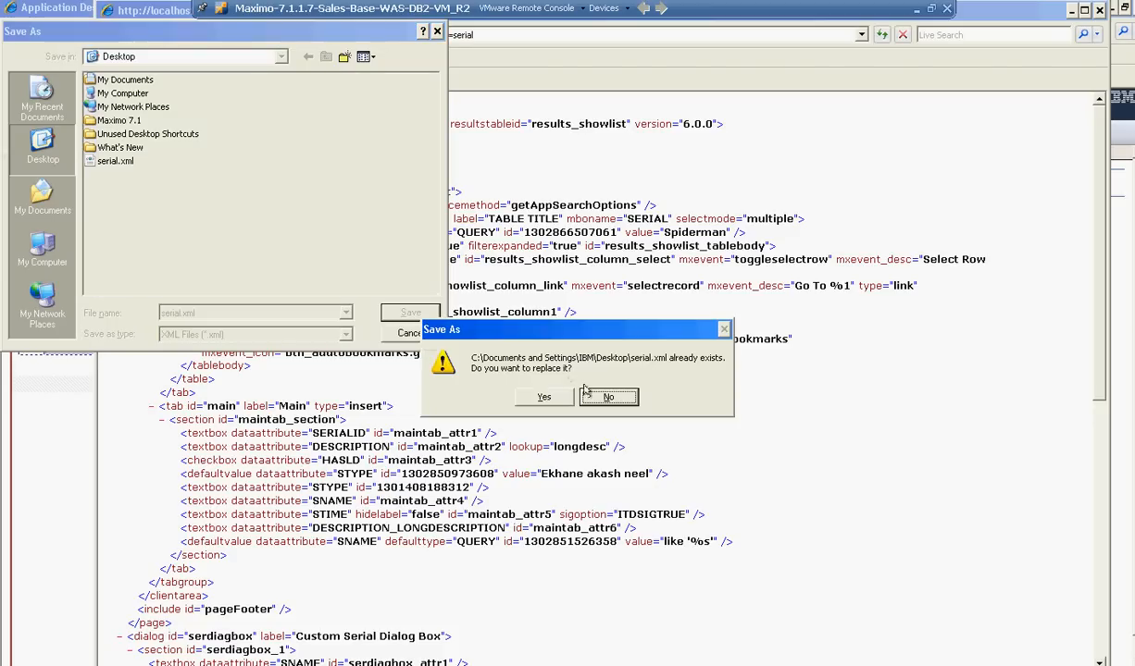
left_click(544, 396)
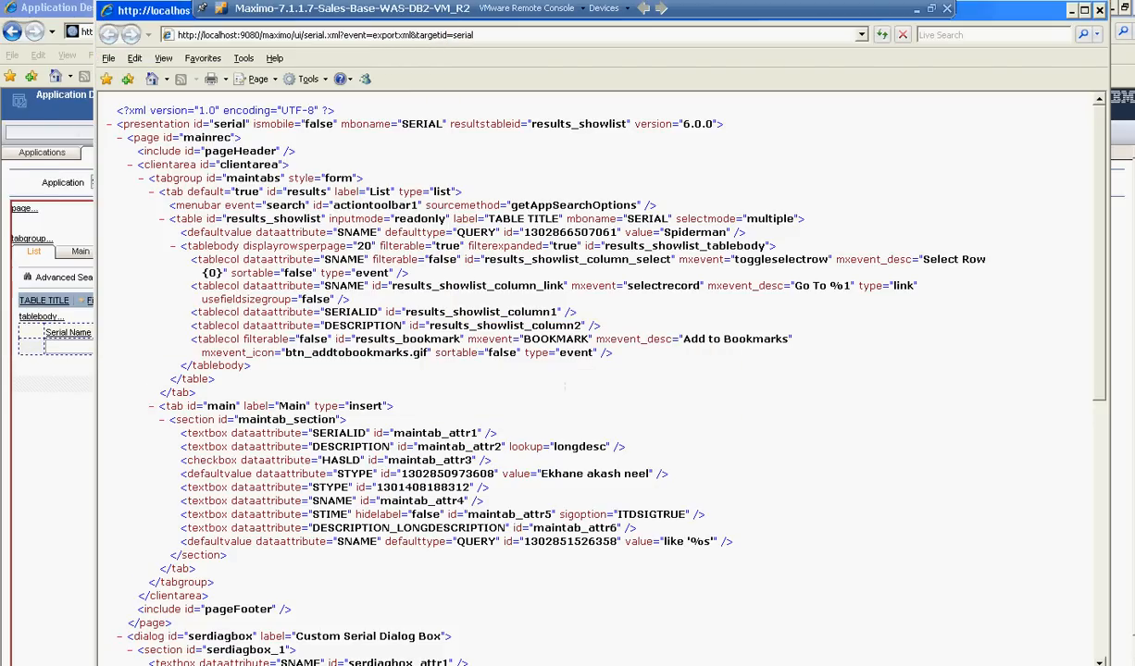
left_click(1099, 10)
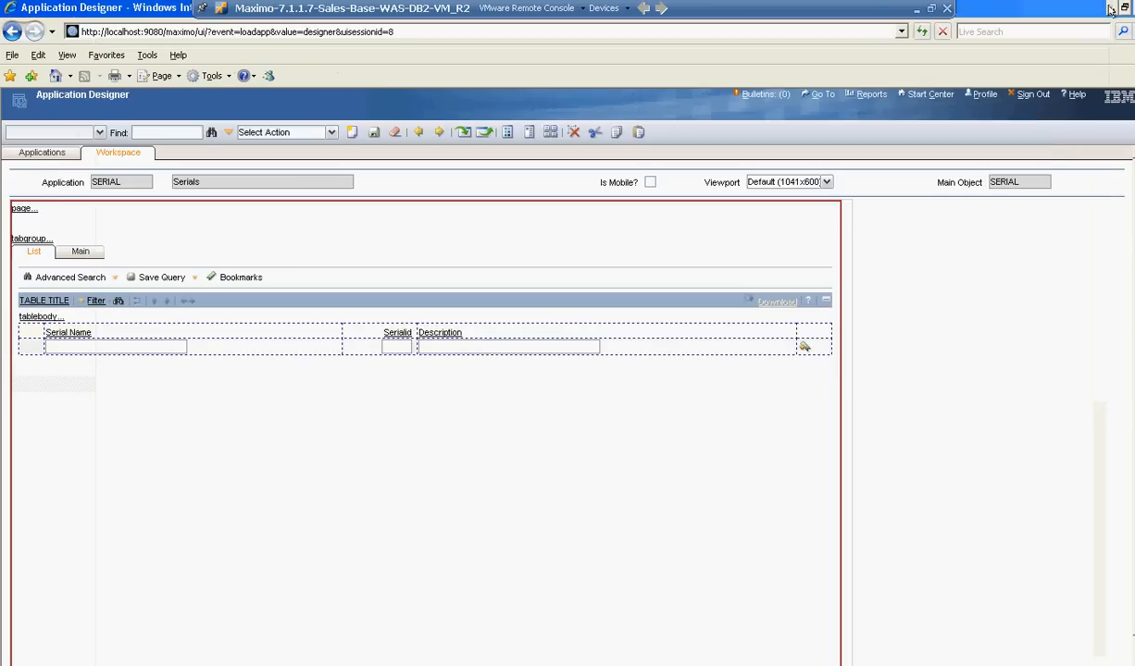
left_click(1111, 9)
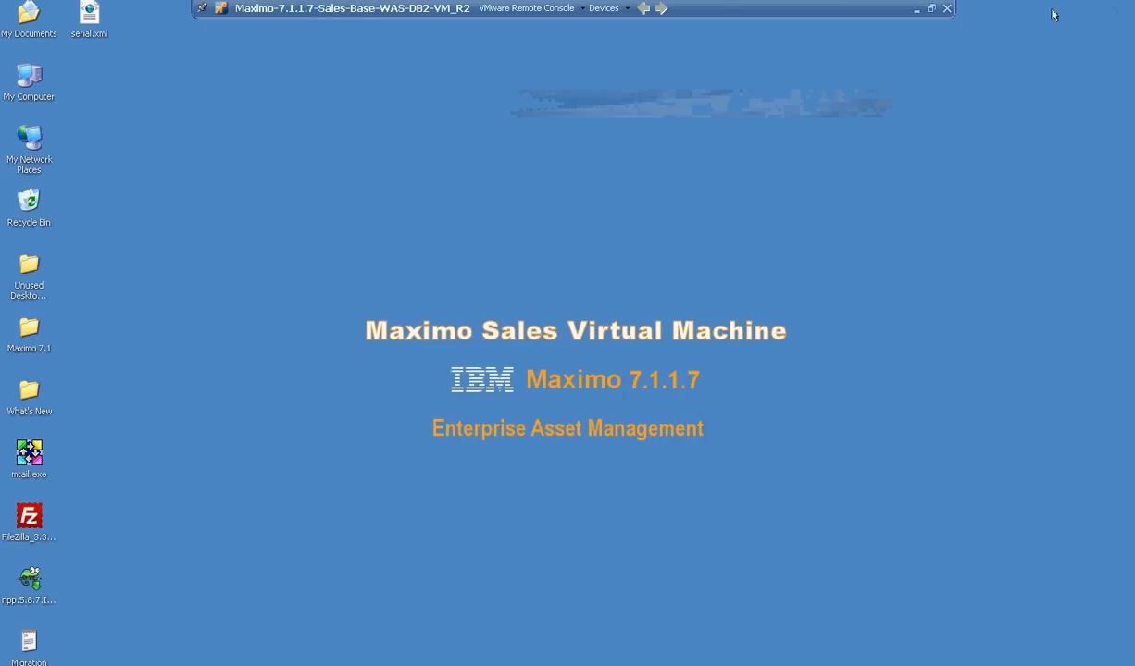
Open serial.xml from the Desktop in Notepad++ and examine the custom serial dialog's definition alongside the main tab, bookmarks and search dialogs.
right_click(89, 30)
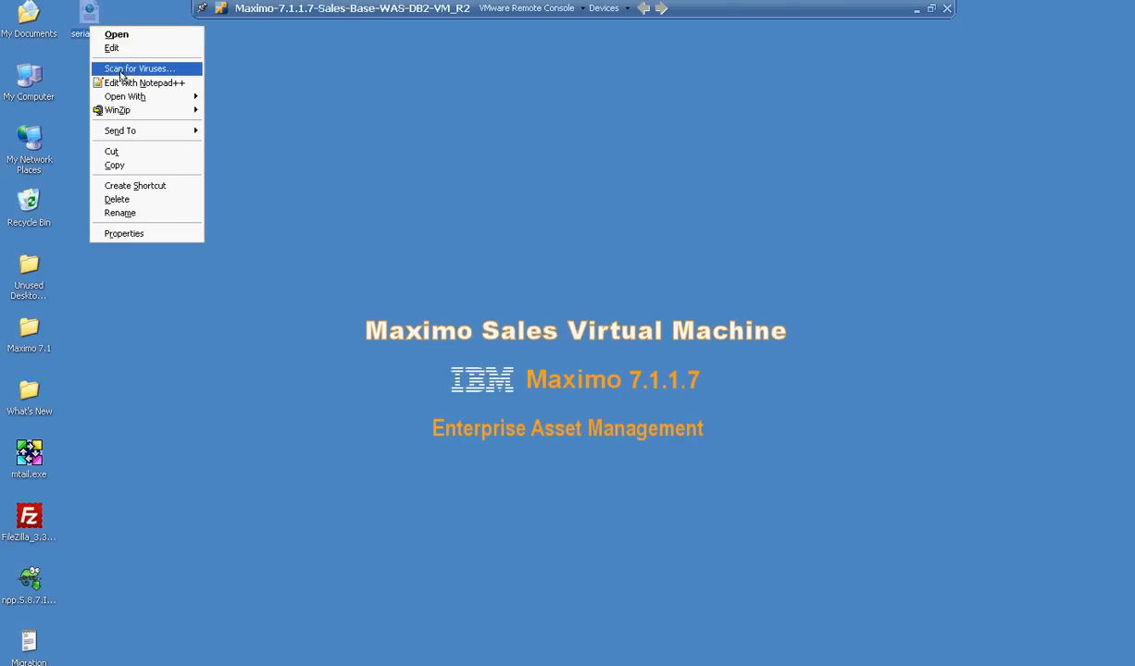
left_click(120, 86)
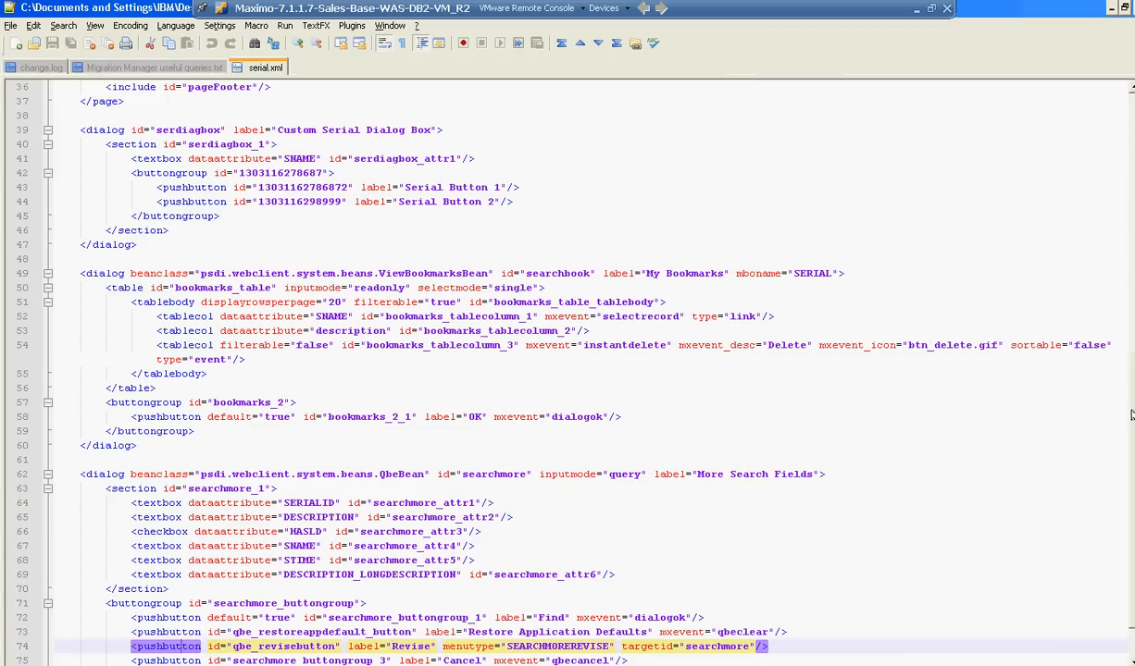
scroll(1130, 481, "down", 2)
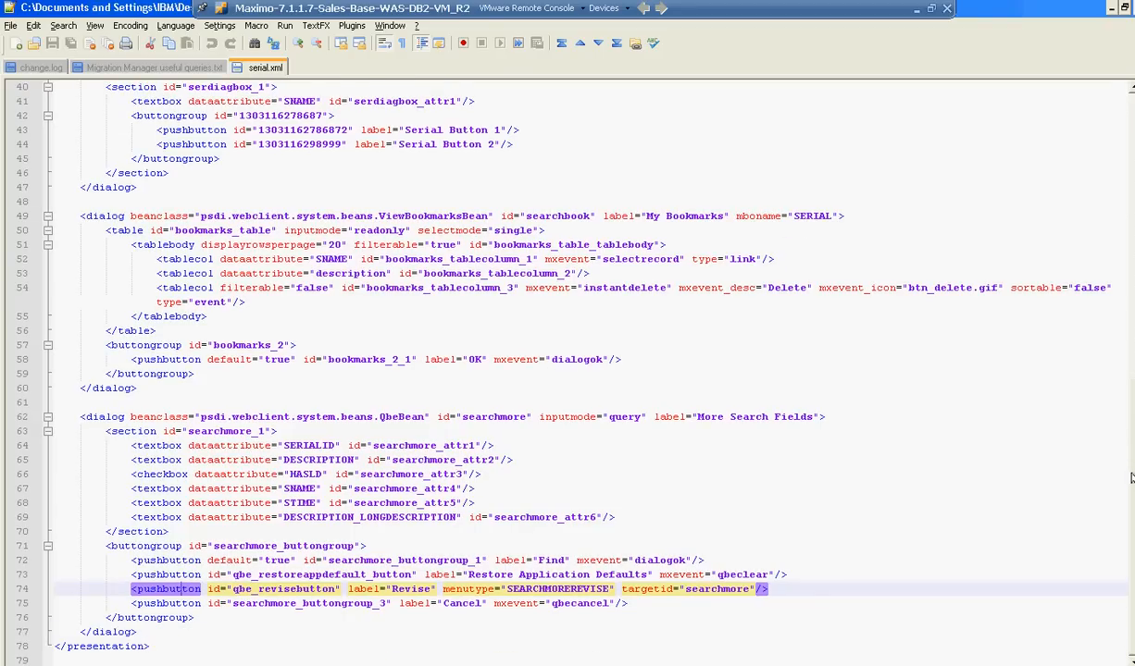
scroll(1130, 478, "up", 3)
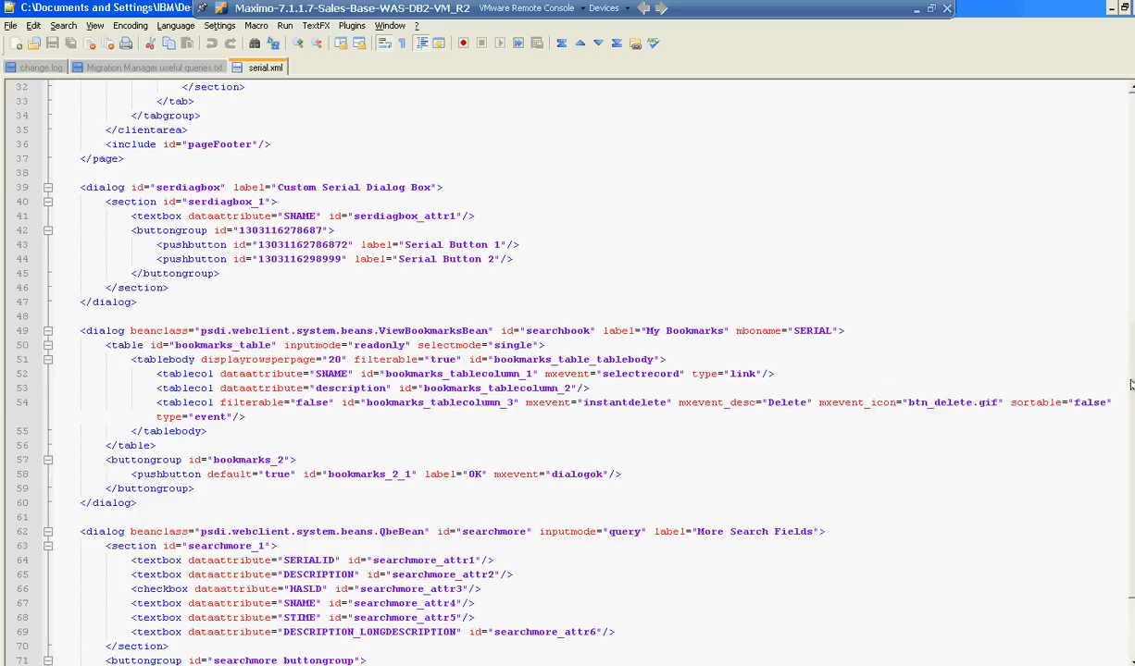
scroll(1130, 385, "up", 3)
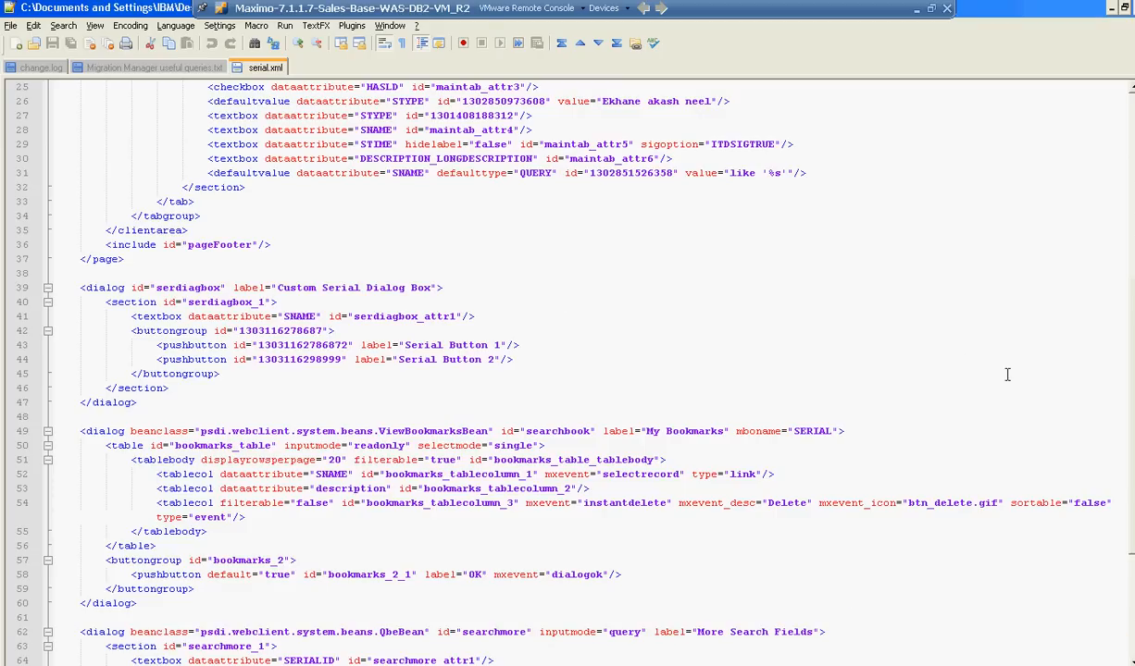
right_click(1131, 406)
left_click(1132, 405)
left_click_drag(1132, 406, 1118, 514)
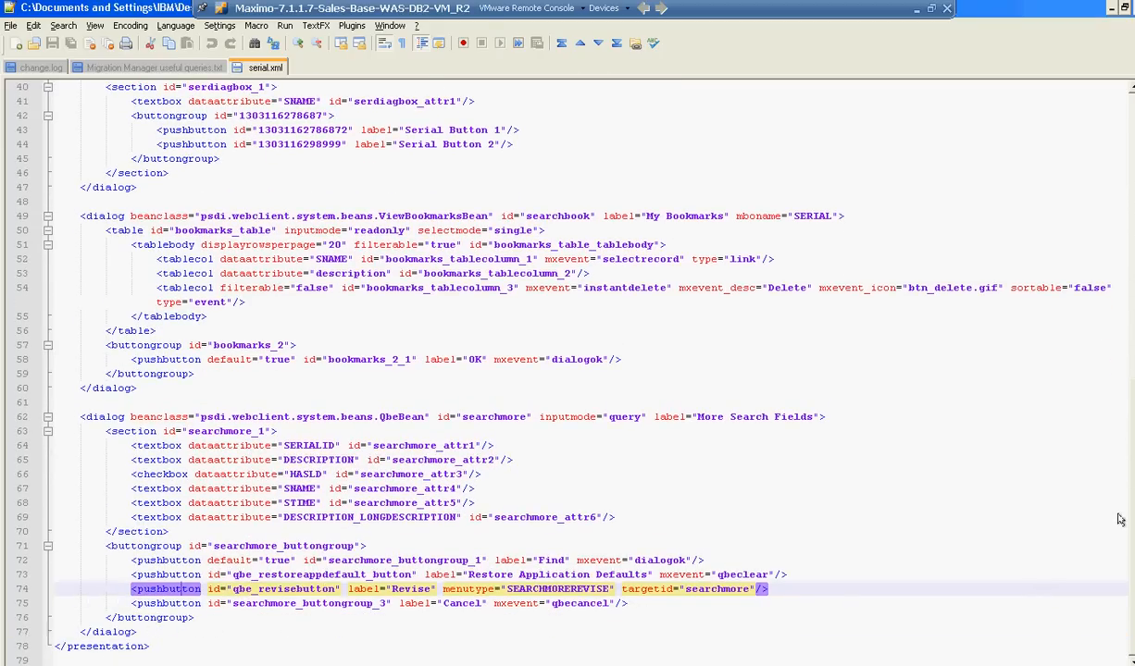
scroll(1119, 516, "up", 8)
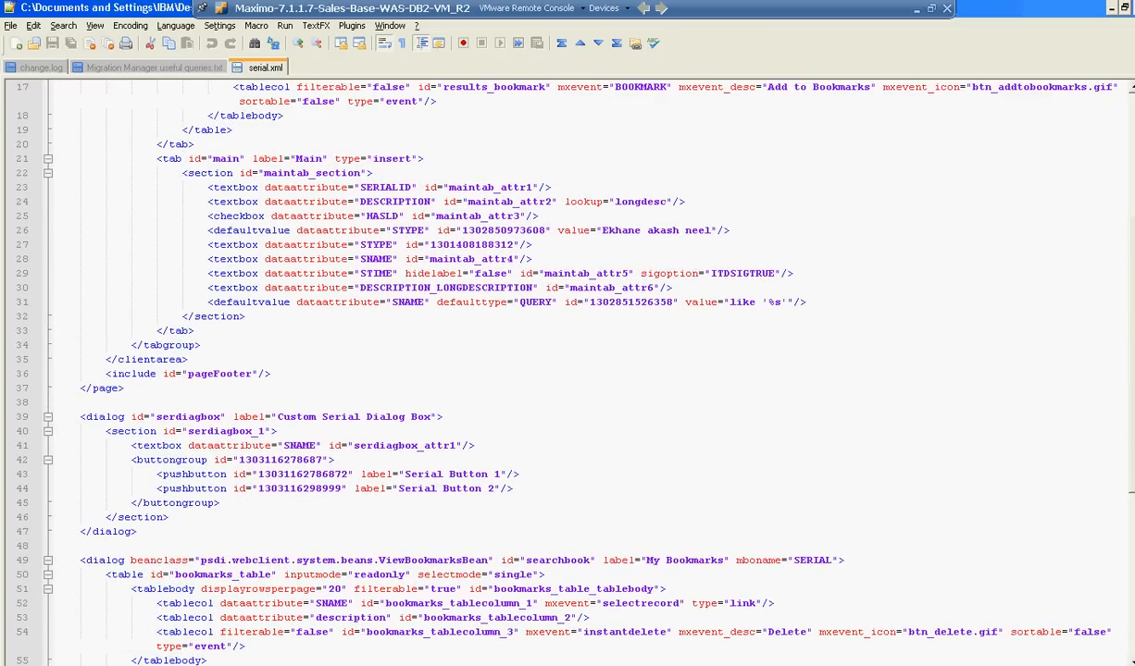
scroll(1131, 333, "up", 6)
scroll(1083, 362, "down", 13)
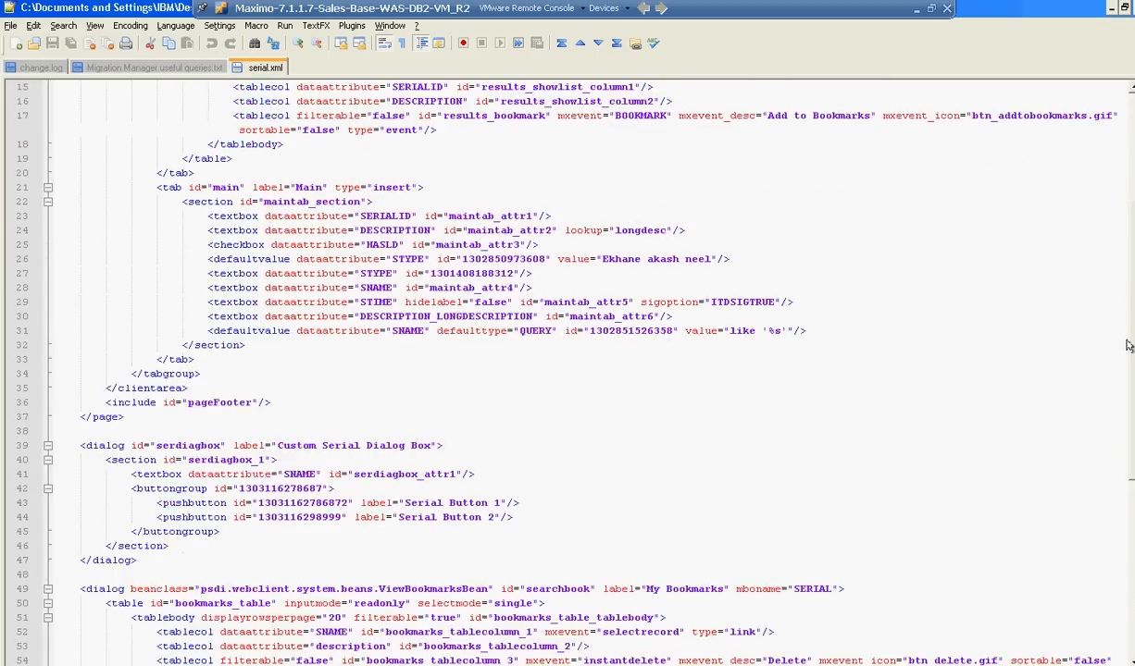
left_click(929, 432)
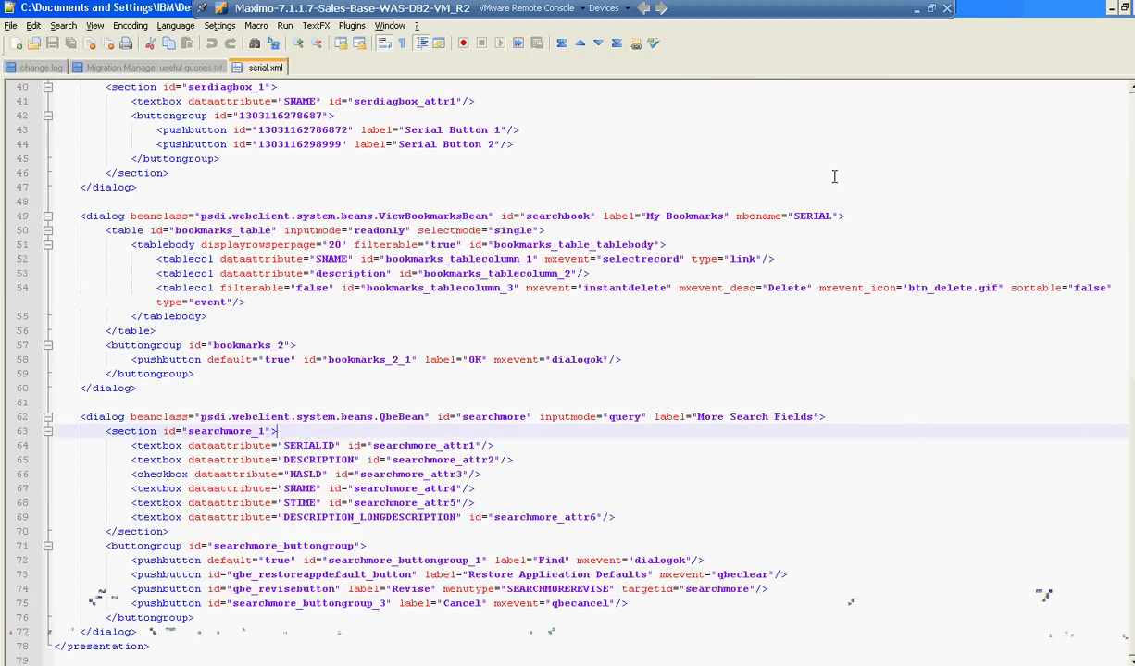
left_click(915, 13)
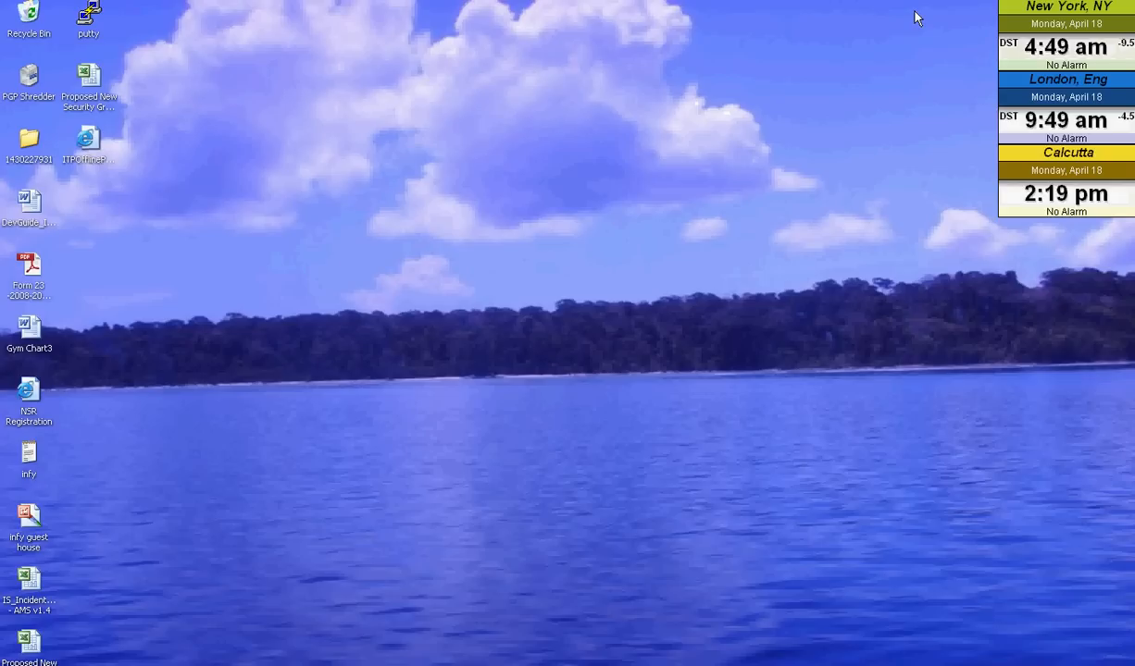
left_click(1065, 665)
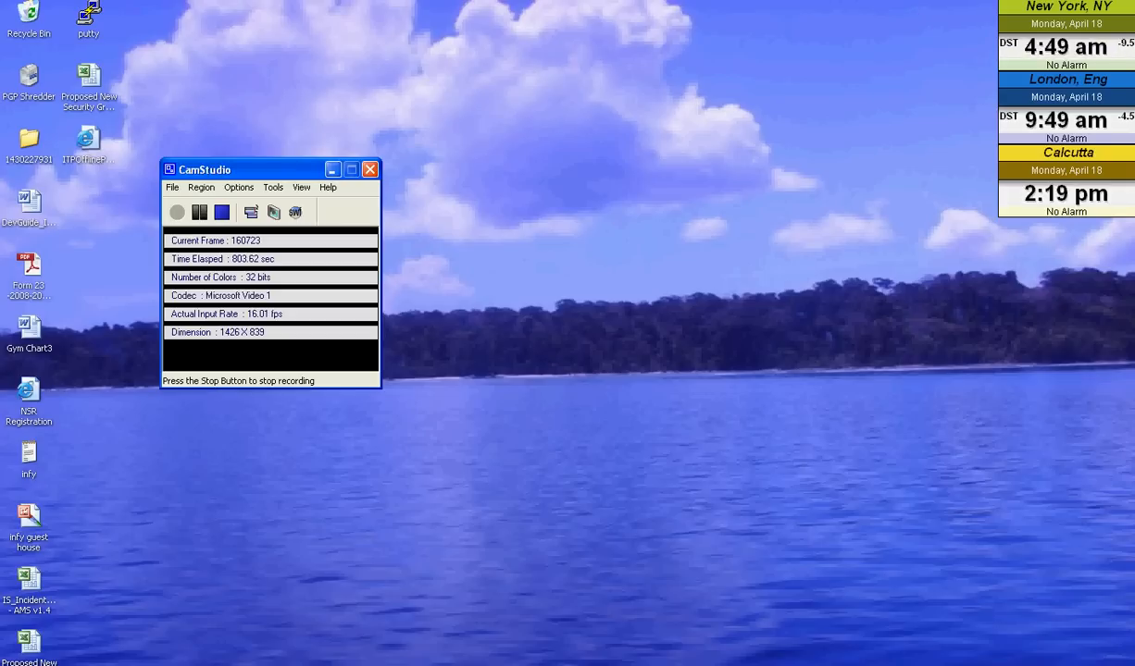
left_click(223, 214)
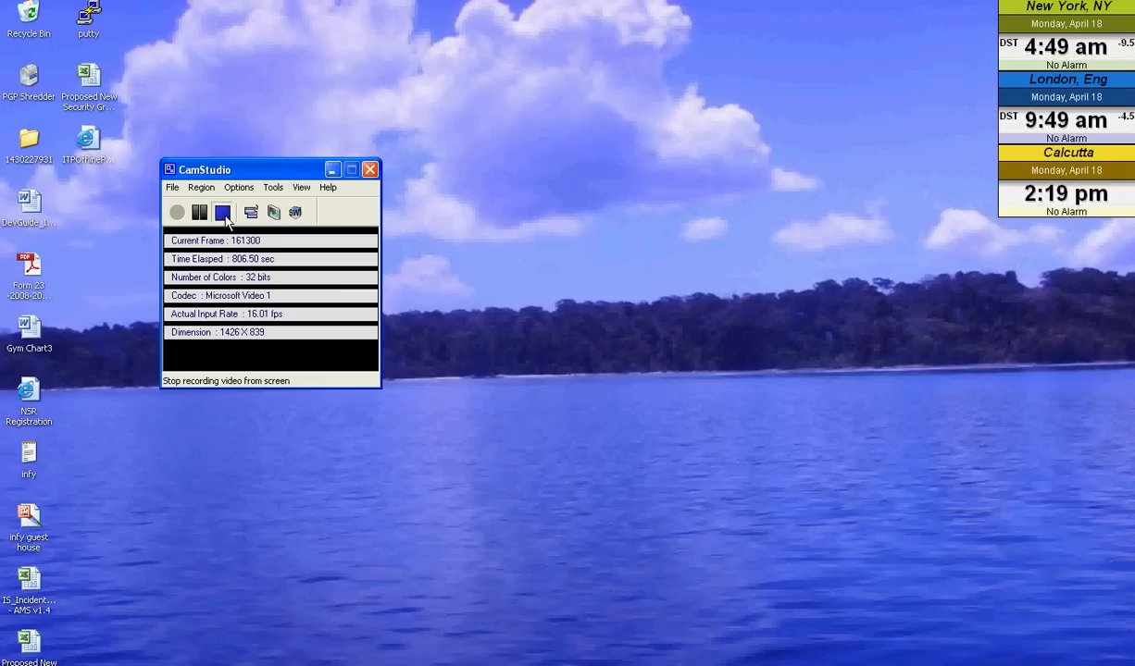